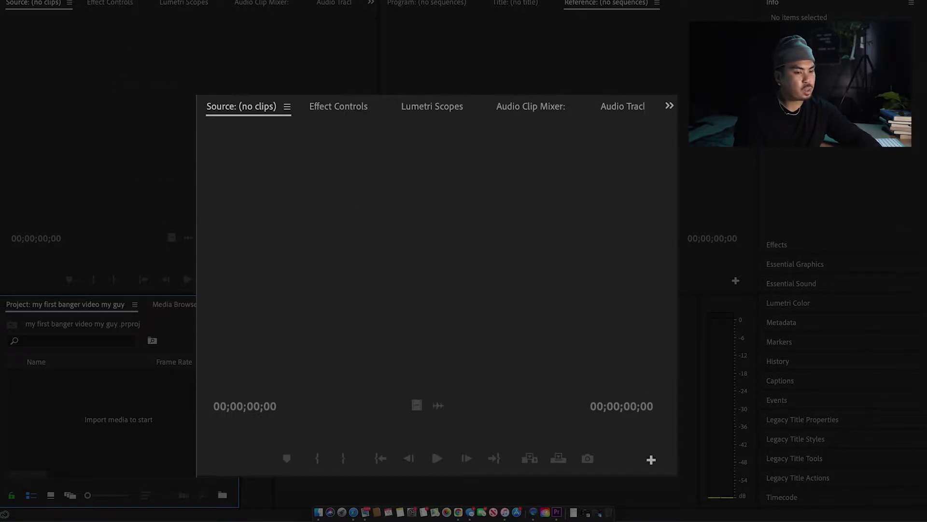
Step: Import the "roman test video" folder from the Desktop into the project using the Import command
left_click(776, 4)
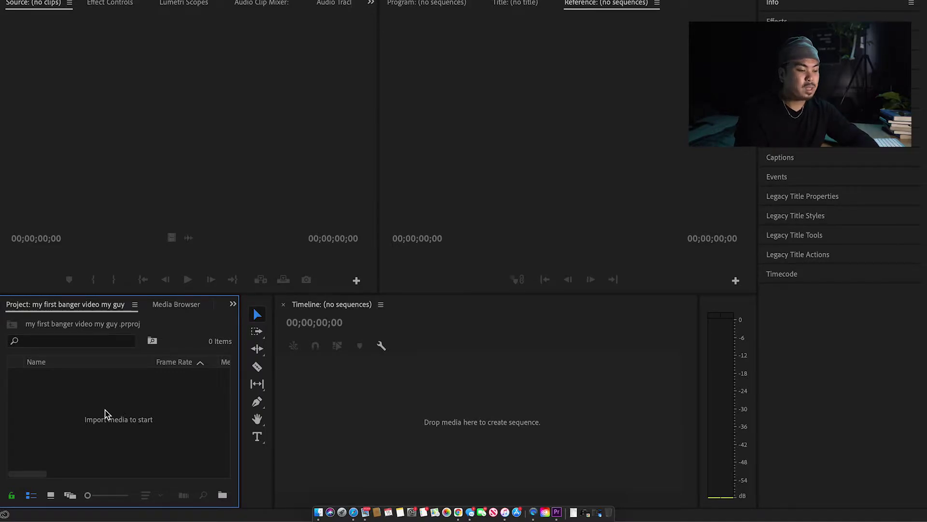
right_click(107, 414)
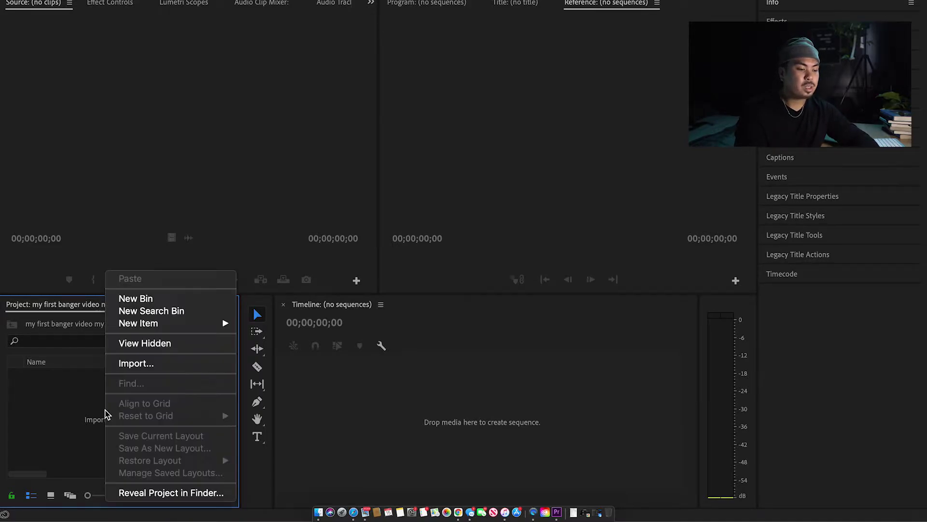
left_click(133, 368)
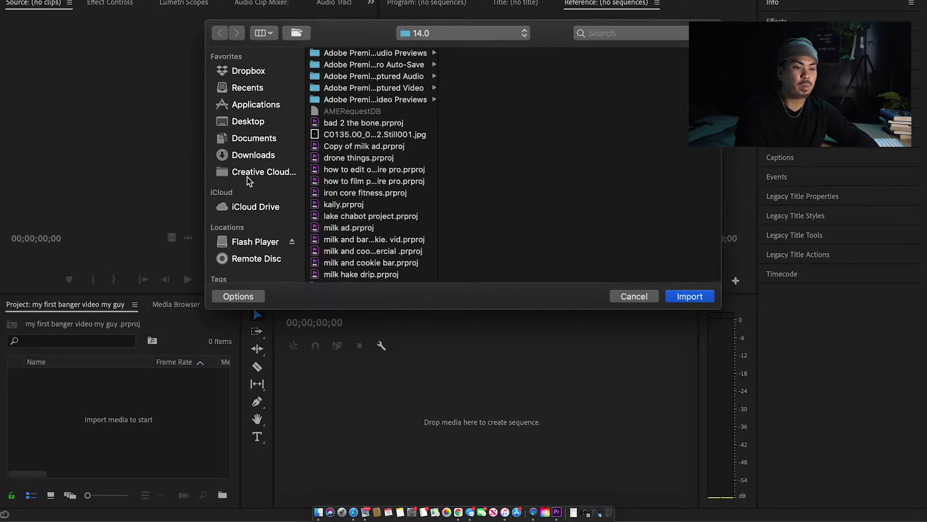
left_click(245, 127)
scroll(315, 161, "down", 10)
scroll(342, 145, "up", 3)
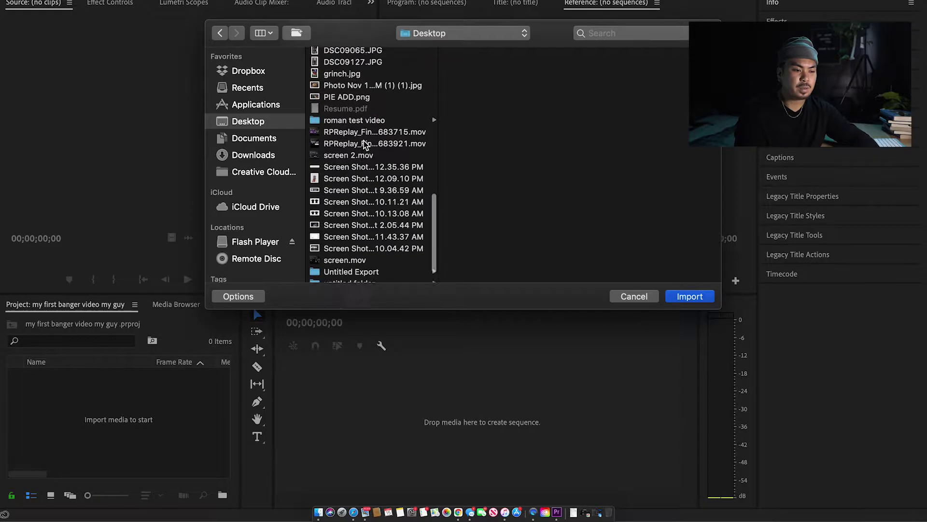
left_click(327, 127)
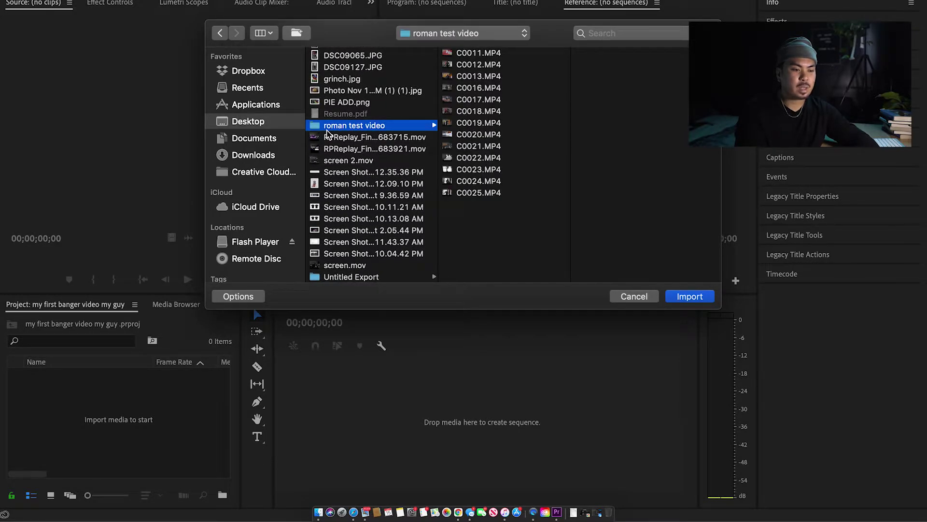
left_click(689, 296)
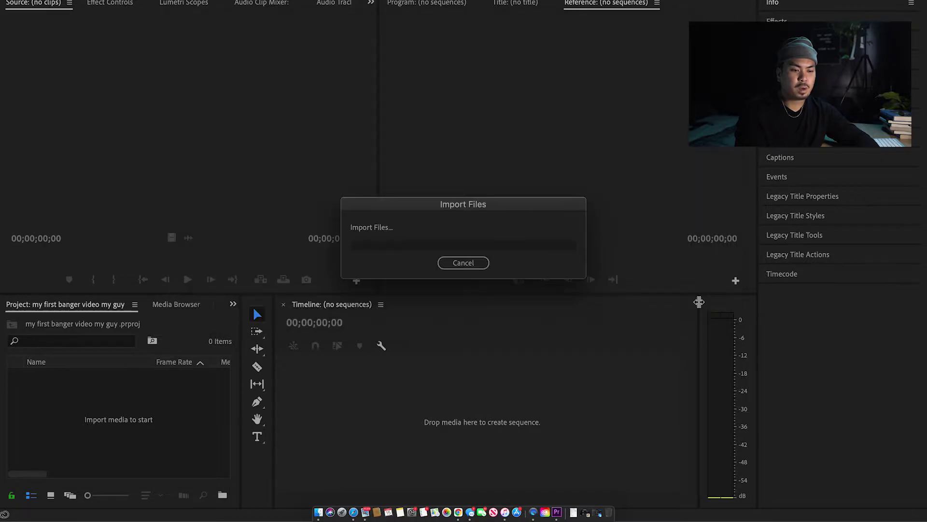
Step: Delete the imported "roman test video" bin from the project
left_click(172, 404)
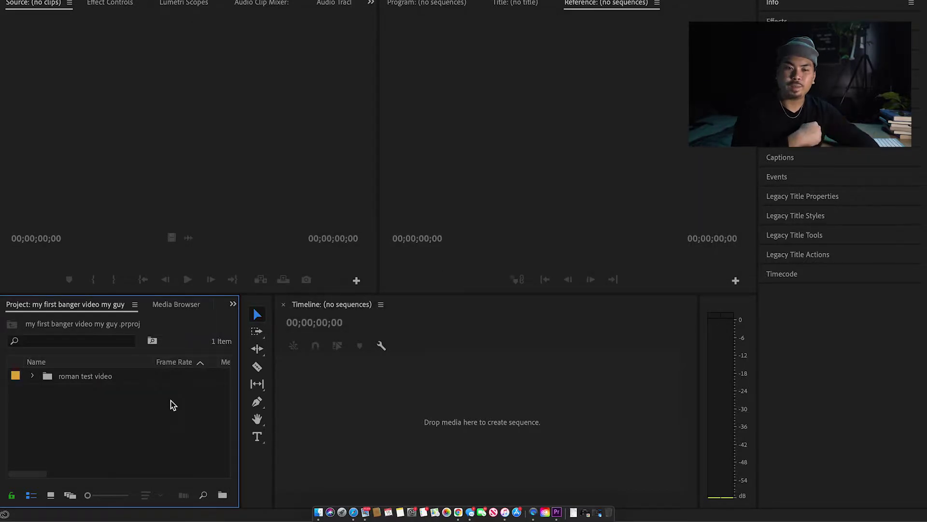
left_click(104, 379)
key("Delete")
Step: Switch to Finder and bring the "roman test video" folder from the Desktop into the project, then close the Finder window
left_click(330, 497)
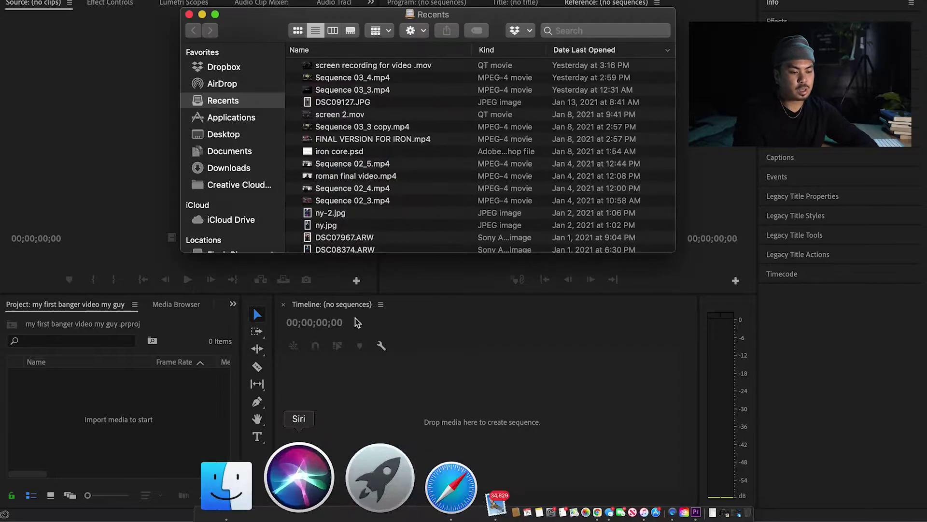
left_click_drag(332, 18, 495, 18)
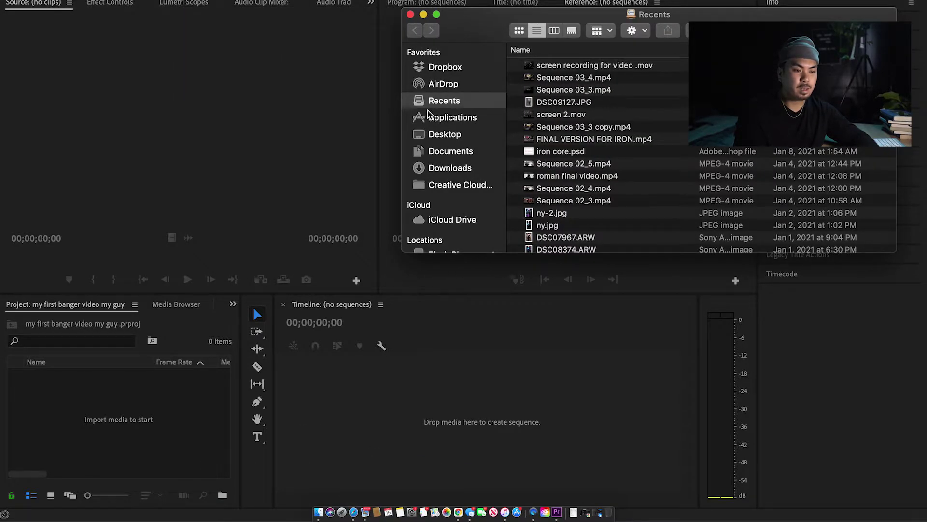
left_click(445, 134)
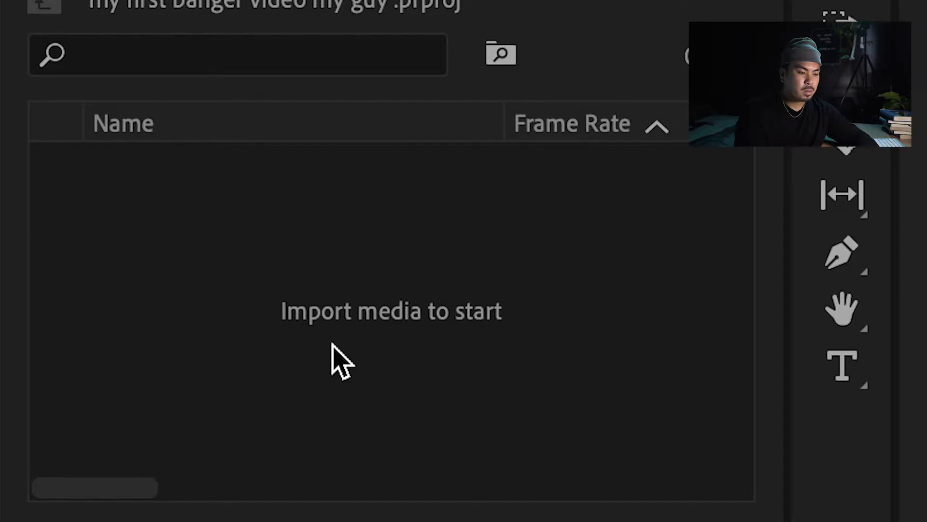
left_click(413, 17)
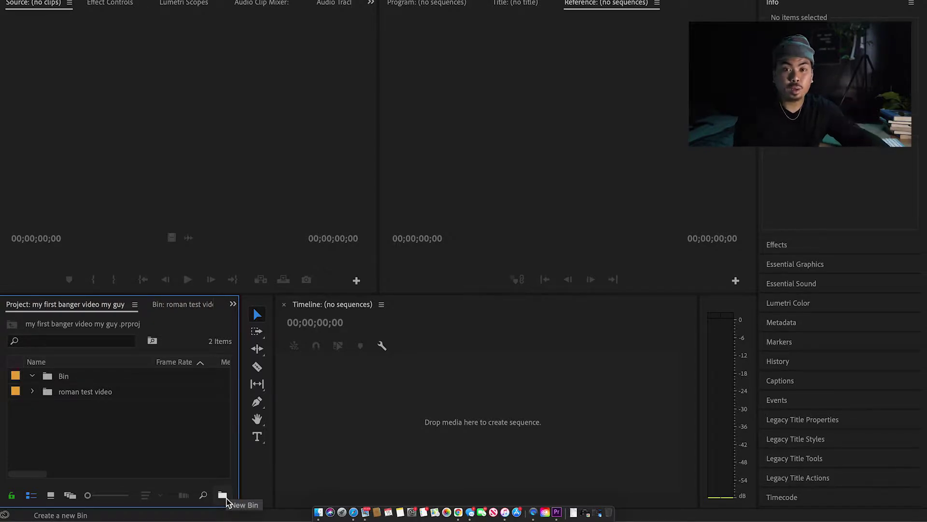
Step: Undo the last bin creation and create two new project bins named "video" and "audio"
key("super+z")
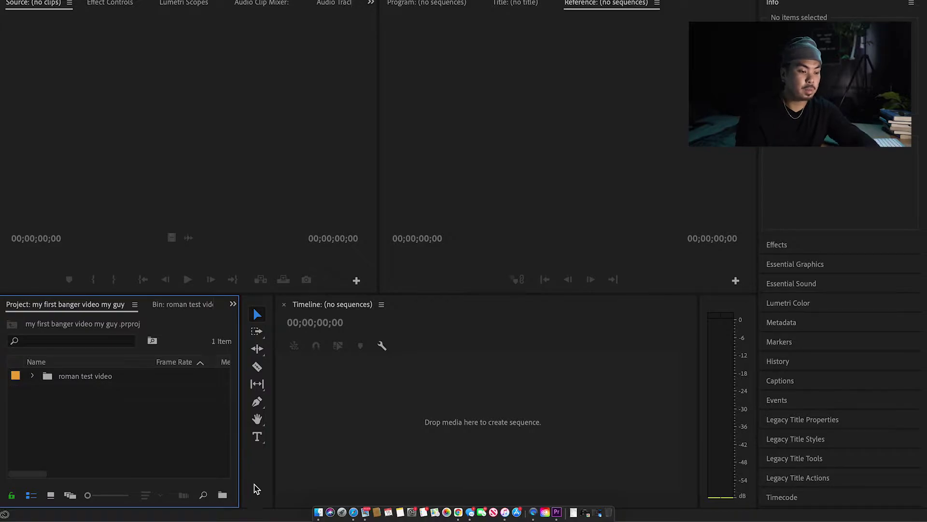
left_click(223, 493)
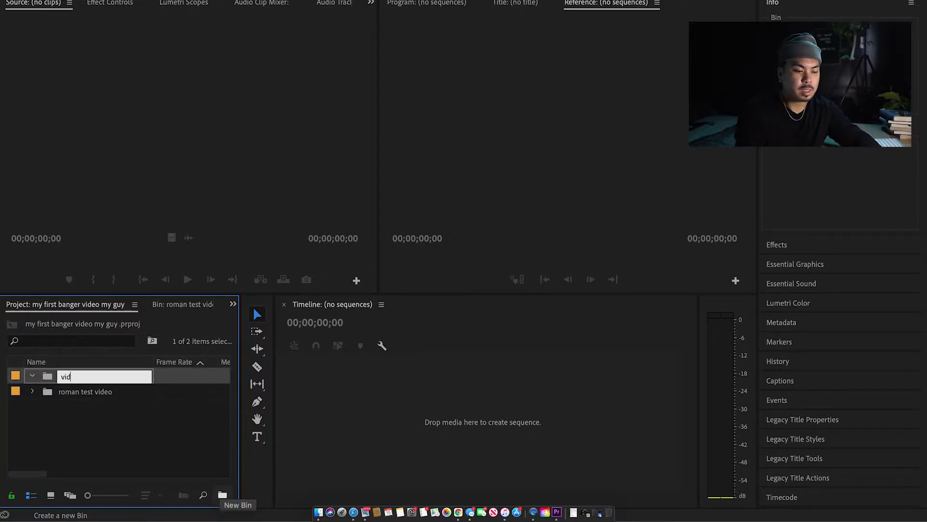
key("Return")
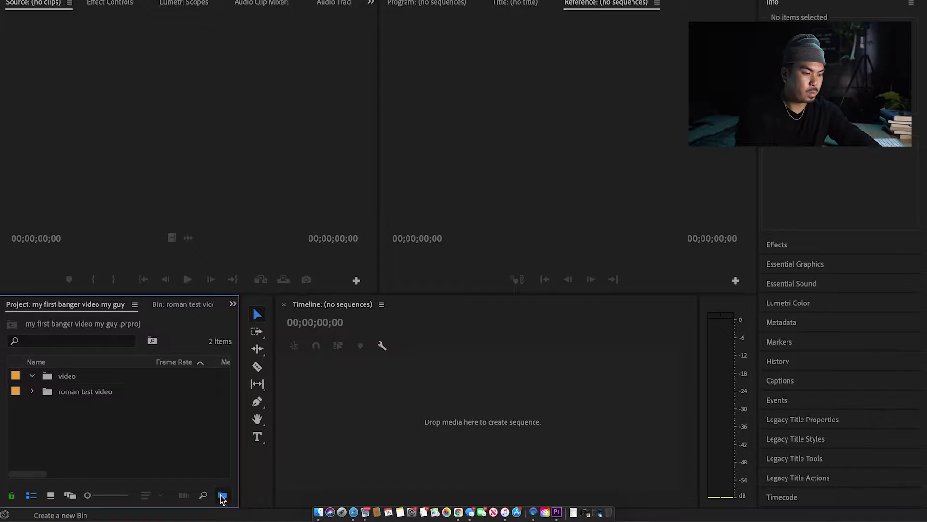
left_click(222, 495)
type("audio")
key("Return")
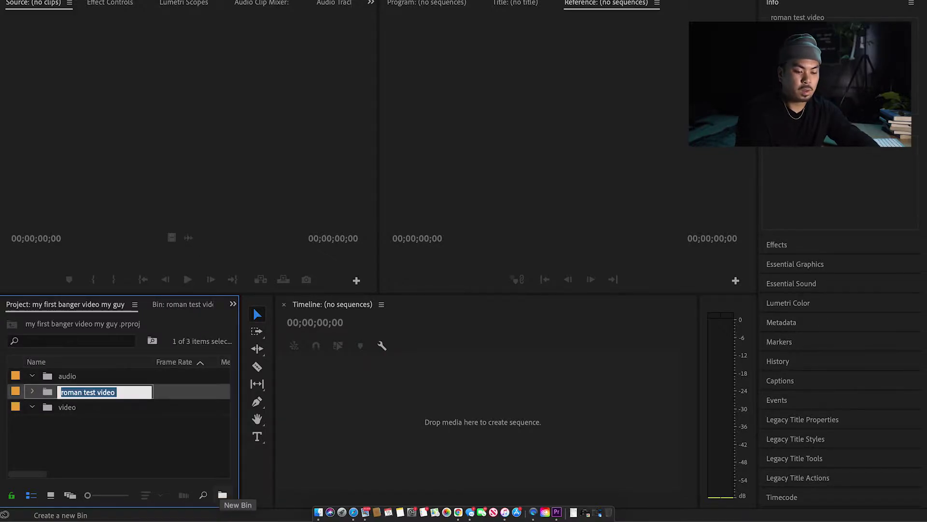
left_click(159, 451)
Step: Create another project bin named "titiles"
left_click(225, 494)
type("titiles")
key("Tab")
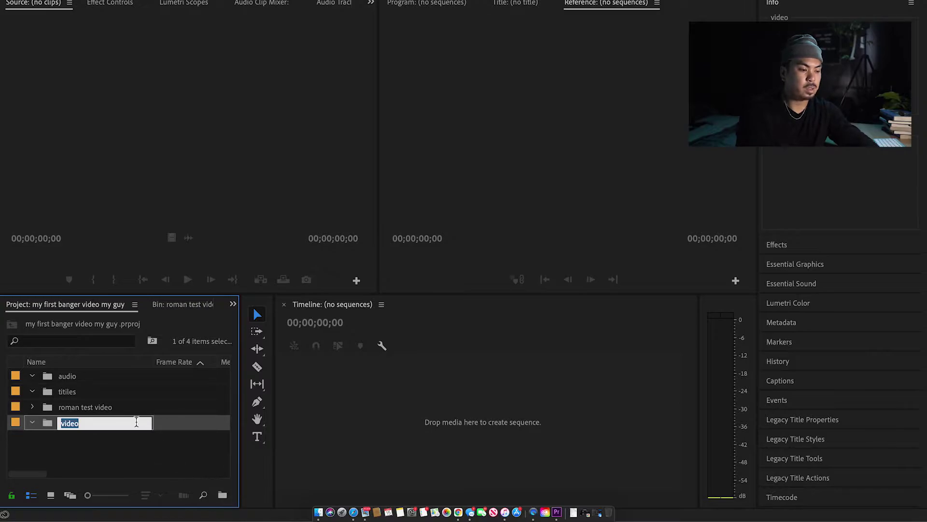
left_click(110, 450)
Step: Move the "roman test video" bin into the "video" bin and expand the "video" bin
left_click_drag(69, 408, 65, 427)
left_click(32, 407)
left_click(48, 411)
left_click(33, 407)
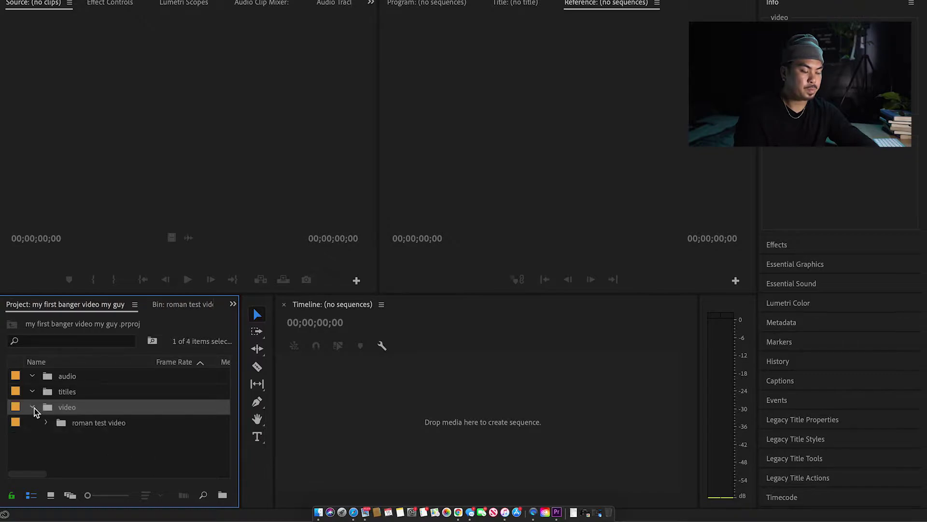
Step: Open the "roman test video" bin and look through its clips in list and icon view
double_click(98, 423)
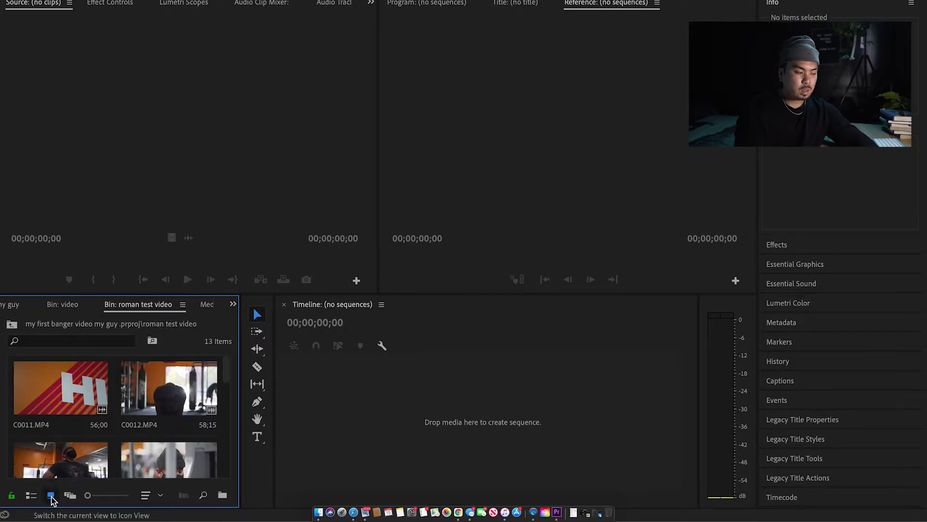
left_click(32, 496)
left_click(50, 495)
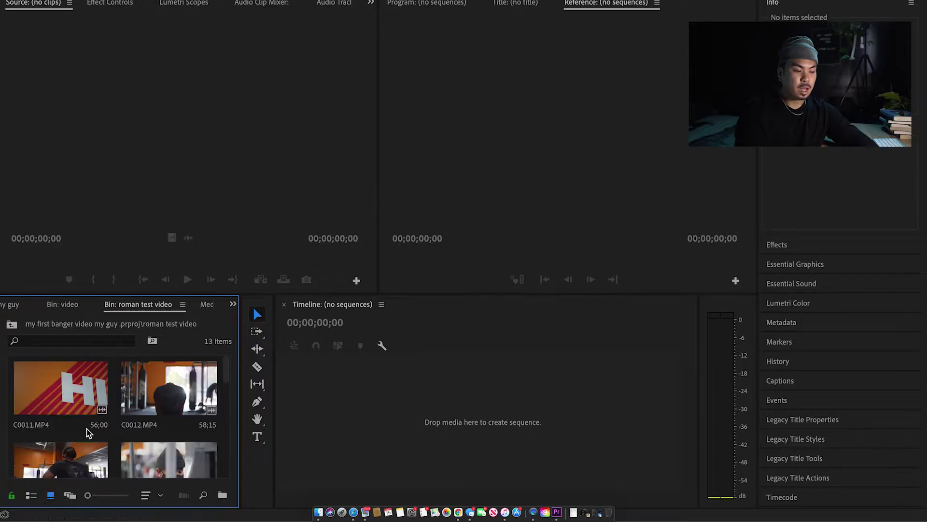
scroll(87, 437, "down", 4)
scroll(87, 438, "up", 5)
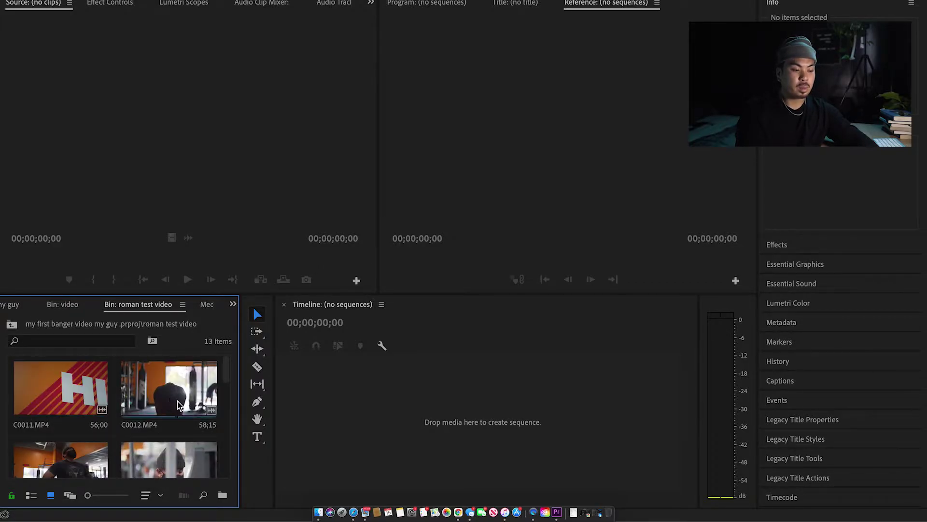
scroll(66, 459, "down", 3)
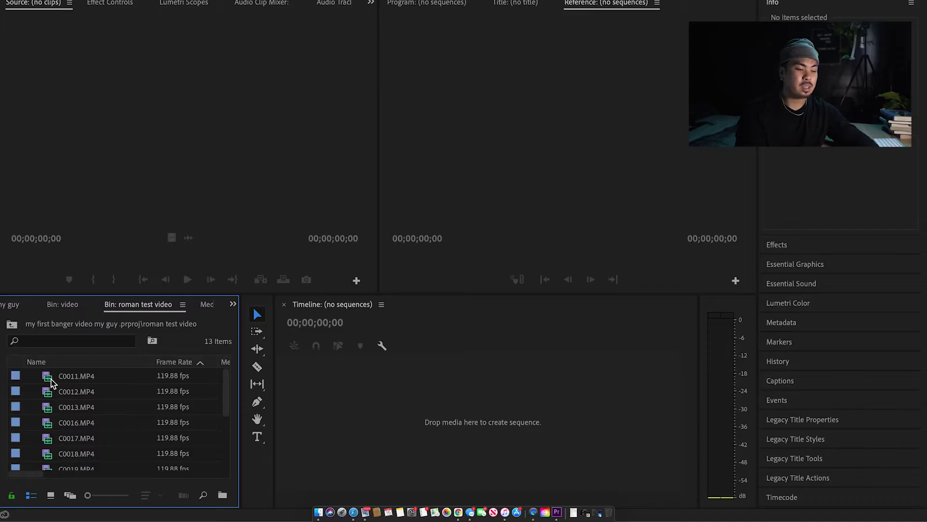
Step: Load C0011.MP4 in the Source monitor and create a sequence by placing C0012.MP4 in the empty timeline
double_click(53, 383)
double_click(48, 391)
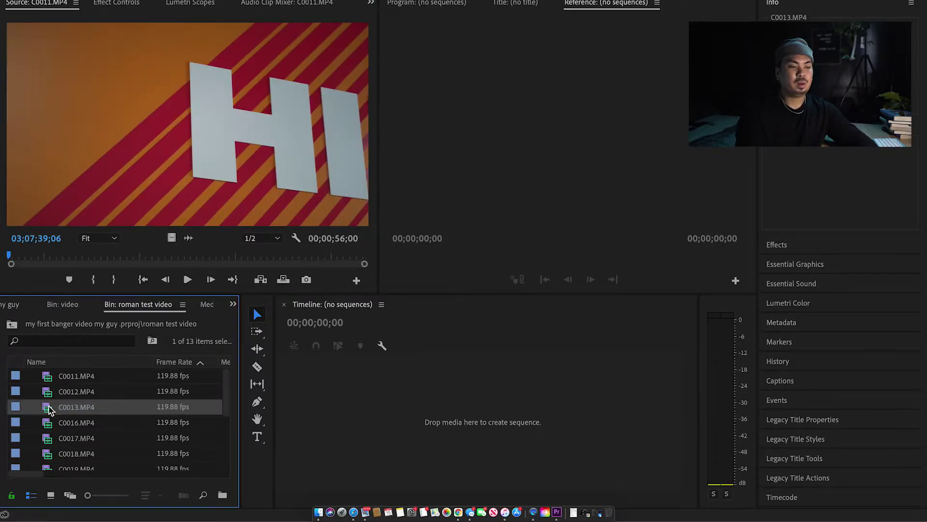
left_click(48, 397)
left_click_drag(463, 424, 462, 427)
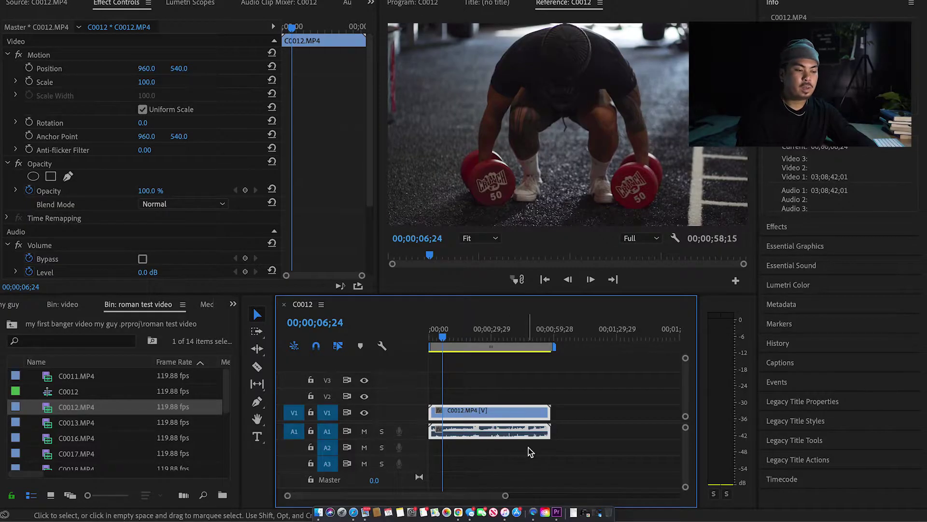
Step: Delete the C0012.MP4 clip from the timeline and load C0012.MP4 in the Source monitor, scrubbing through its footage
key("Delete")
double_click(48, 408)
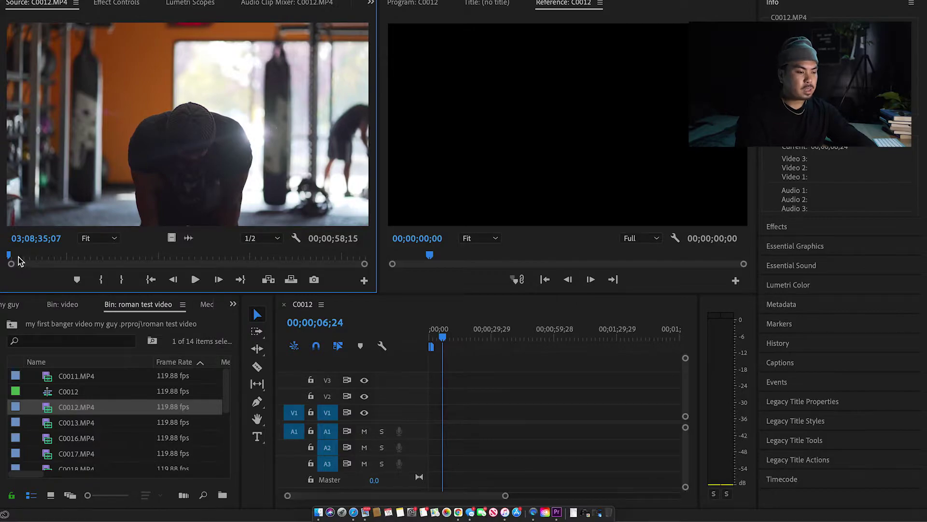
left_click_drag(12, 258, 73, 257)
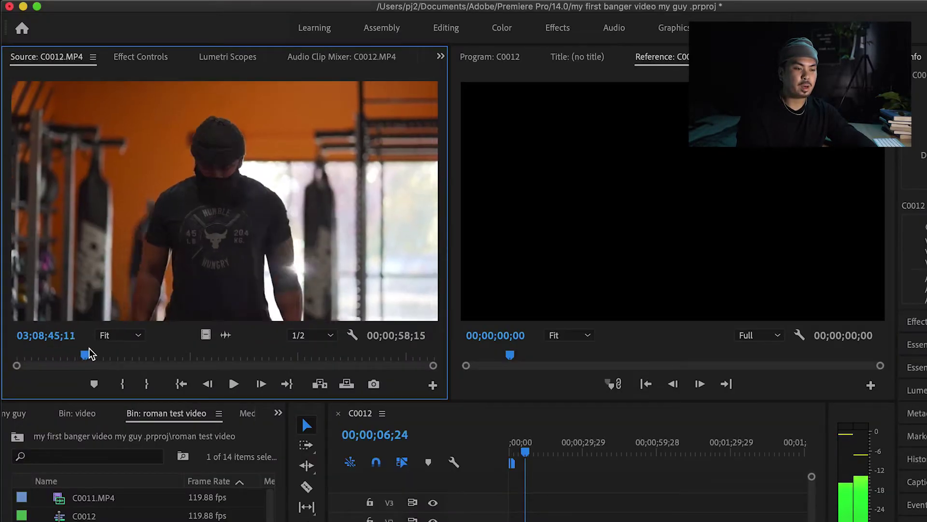
Step: Mark the In point of C0012.MP4 at 03;08;38;15 and the Out point at 03;08;42;03
left_click_drag(88, 354, 37, 356)
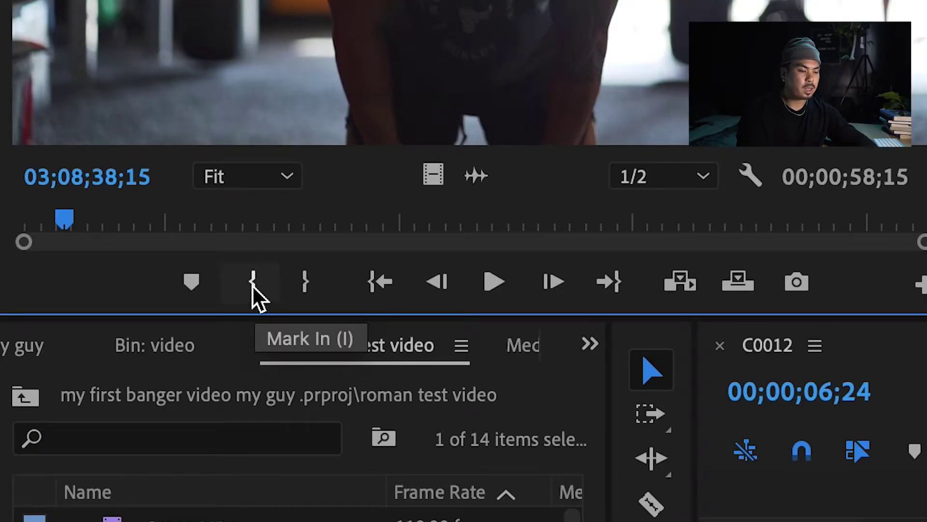
left_click(252, 285)
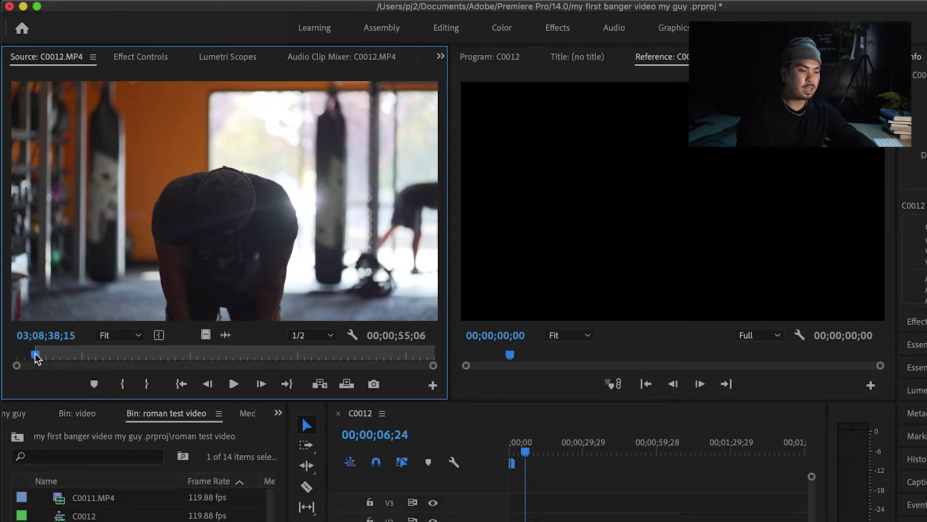
left_click_drag(37, 358, 62, 357)
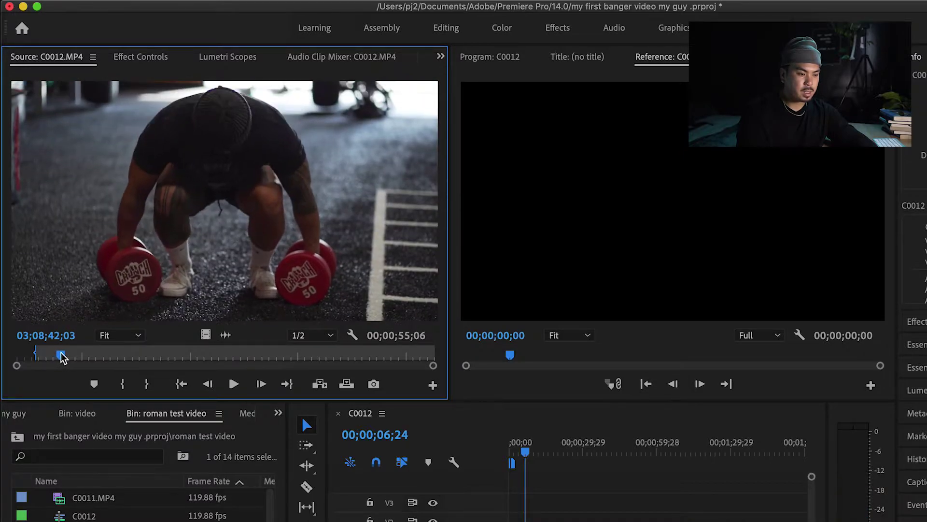
left_click(145, 385)
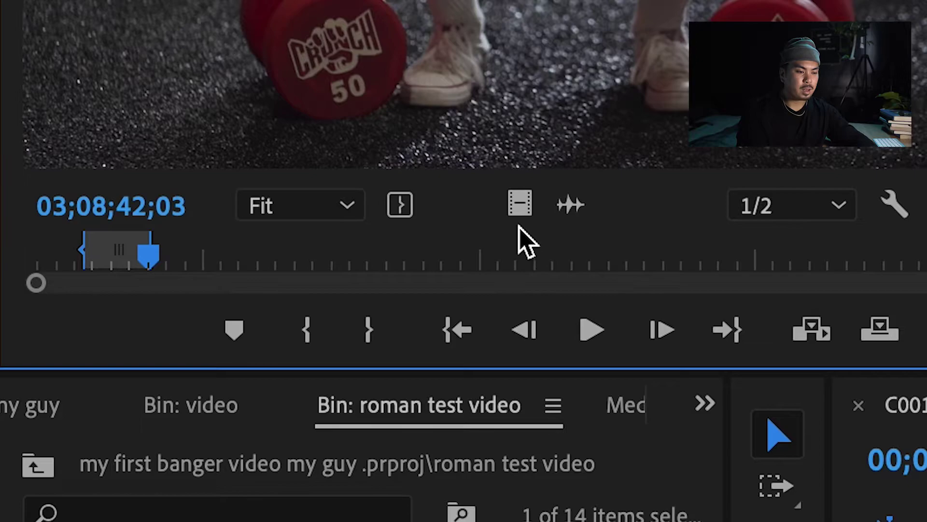
Step: Place only the video of the marked C0012.MP4 range at the start of track V1 and play it back
left_click_drag(520, 211, 432, 413)
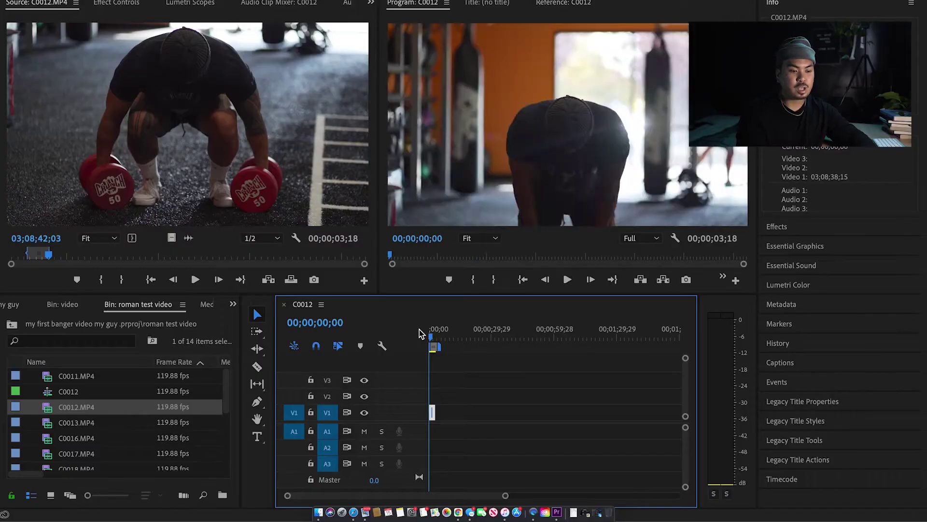
key("space")
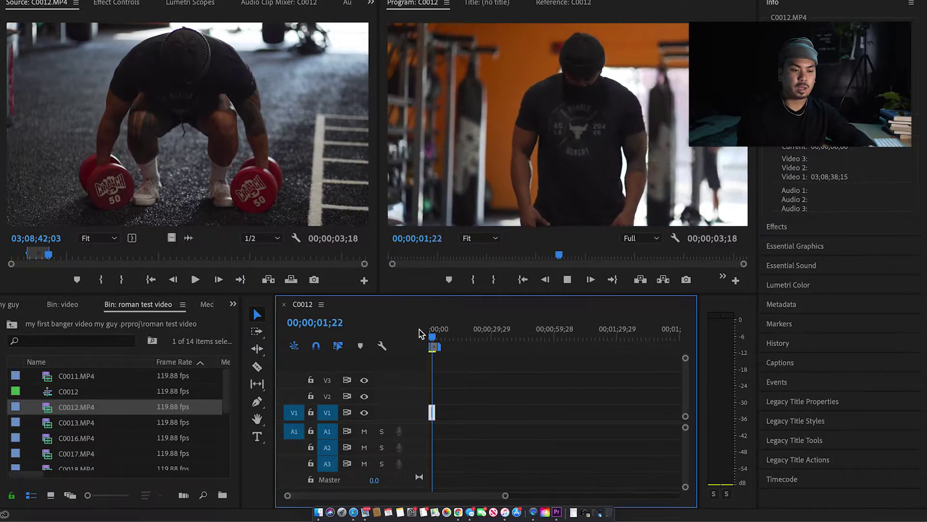
key("space")
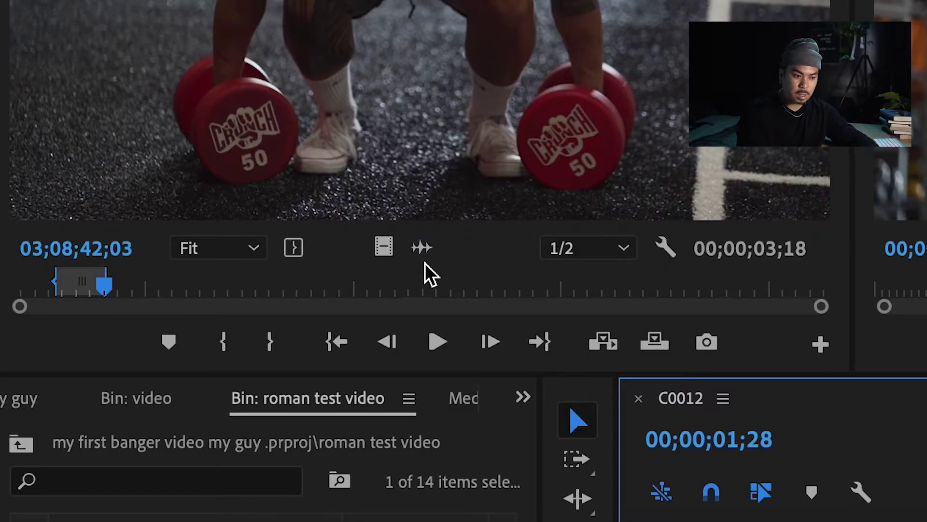
Step: Place only the audio of the marked C0012.MP4 range at the start of track A1 and play the sequence
left_click_drag(425, 252, 421, 433)
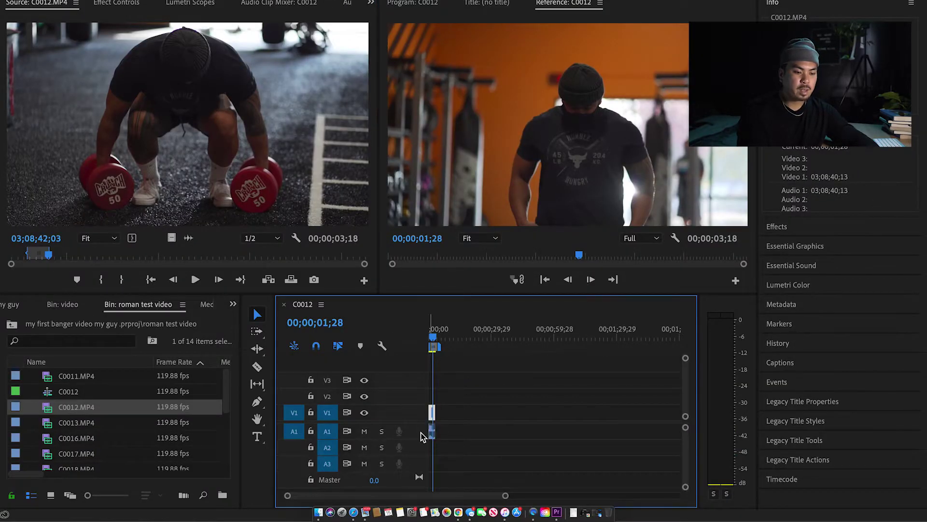
left_click(435, 341)
key("space")
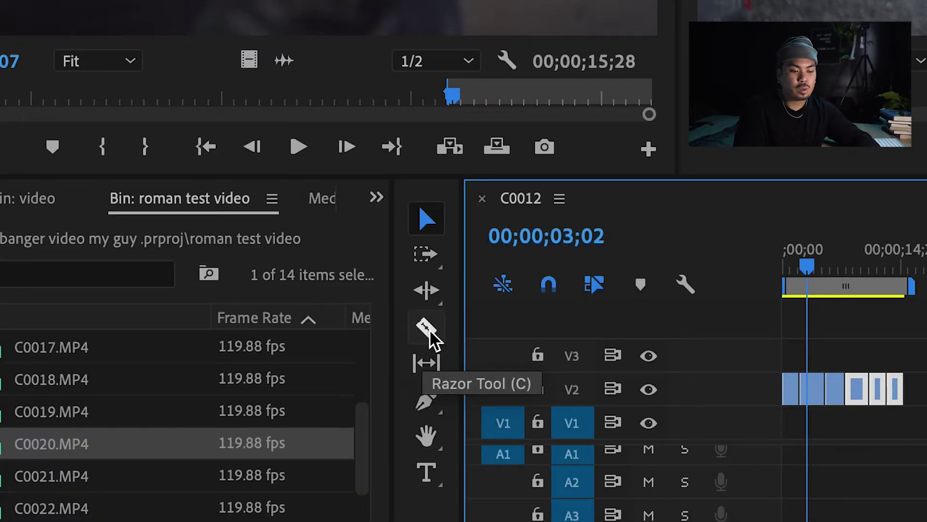
Step: Cut the second clip on V2 at 00;00;03;23 with the Razor tool and delete the piece after the cut
left_click(428, 328)
mouse_move(467, 344)
left_mouse_down()
mouse_move(449, 344)
mouse_move(459, 344)
left_mouse_up()
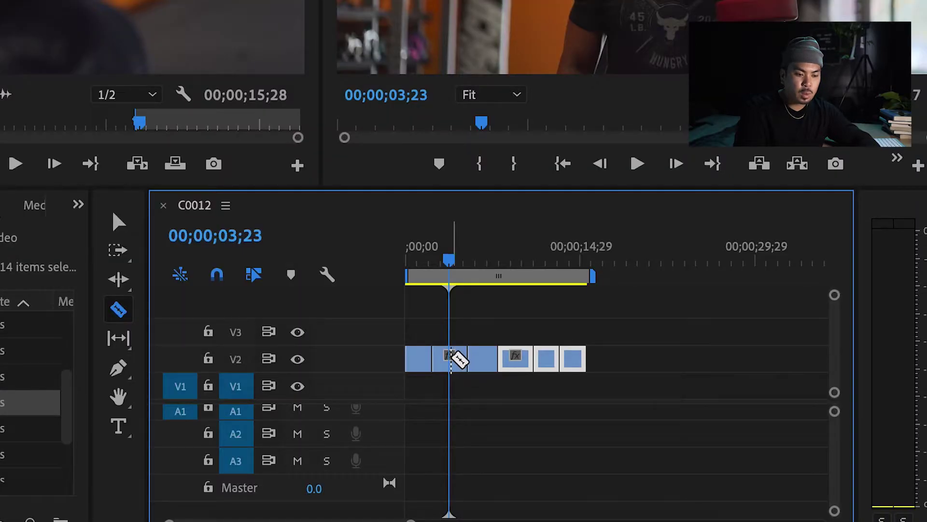
left_click(458, 358)
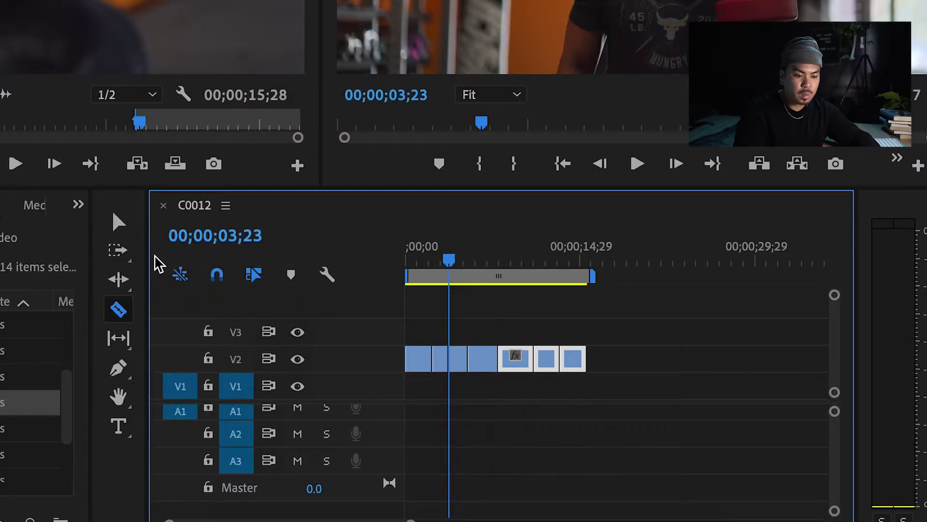
left_click(118, 222)
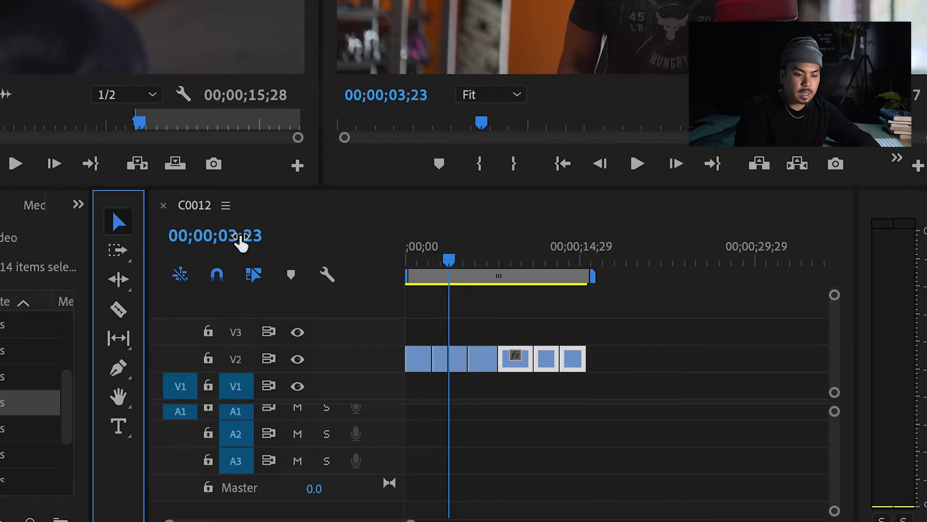
left_click(459, 363)
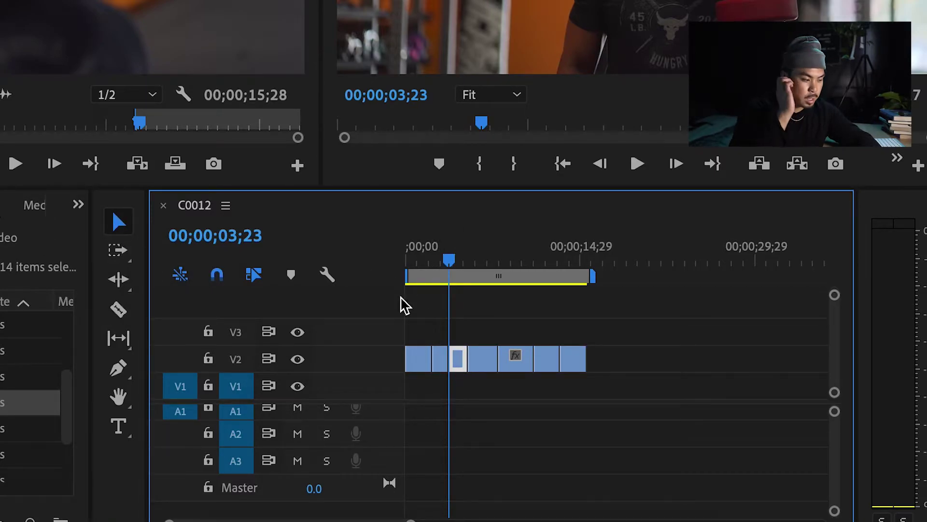
key("Delete")
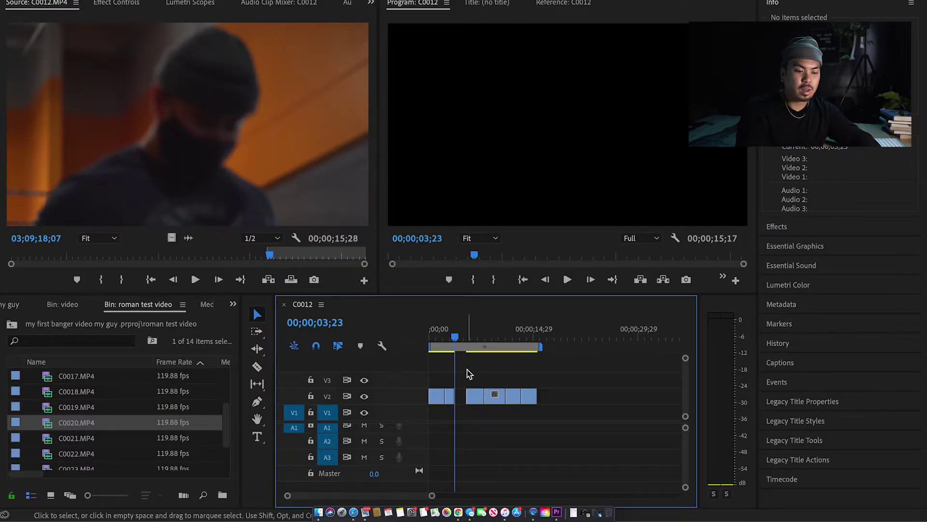
Step: Try closing the gap on V2 by moving the following clips back, undo that move, and ripple delete the gap instead
left_click_drag(554, 416, 464, 397)
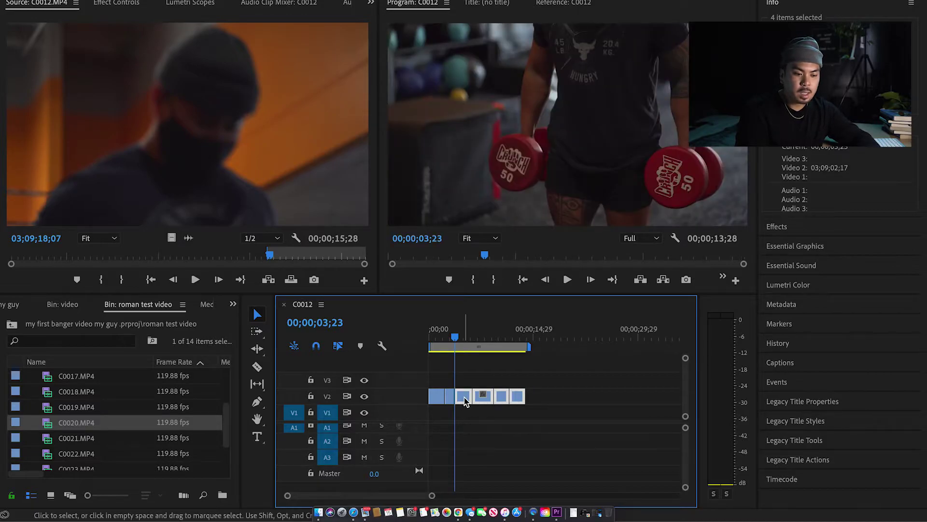
key("super+z")
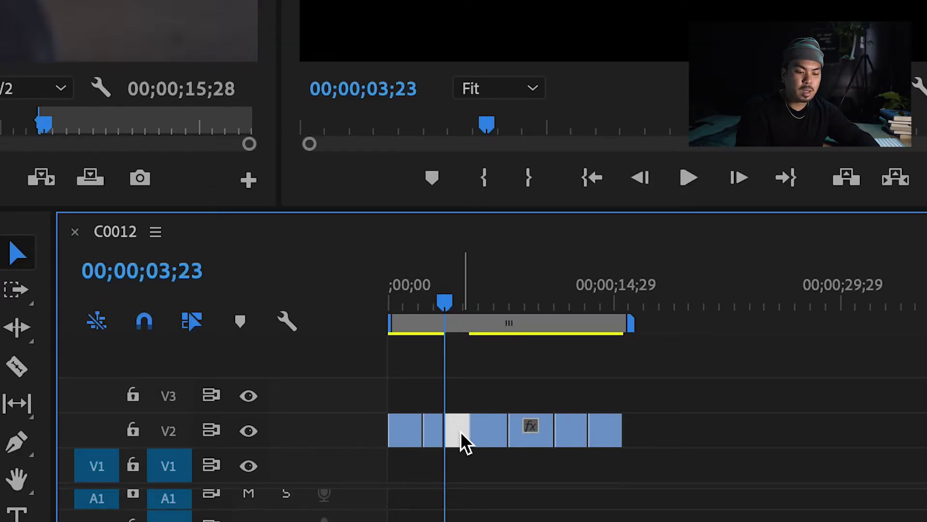
right_click(460, 431)
left_click(502, 461)
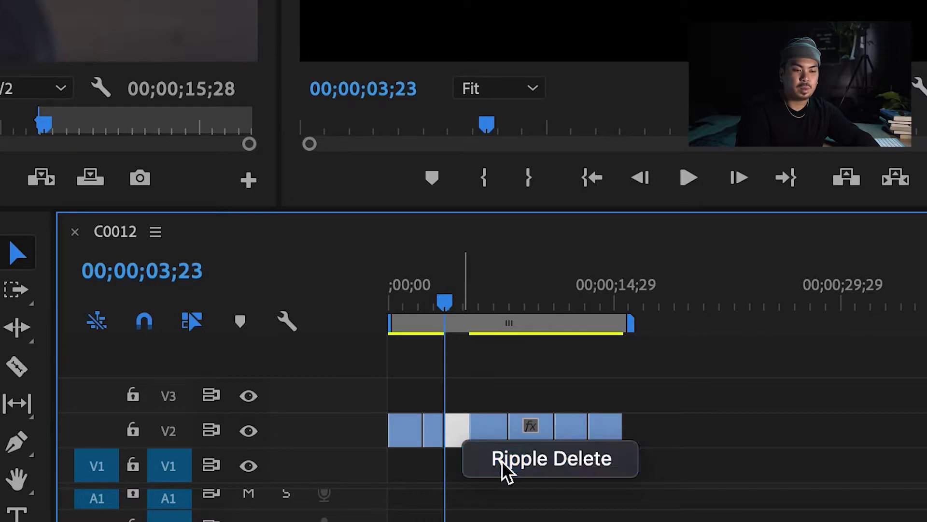
Step: Play the sequence across the closed gap, and undo the ripple delete and the cut in the second V2 clip
left_click(429, 289)
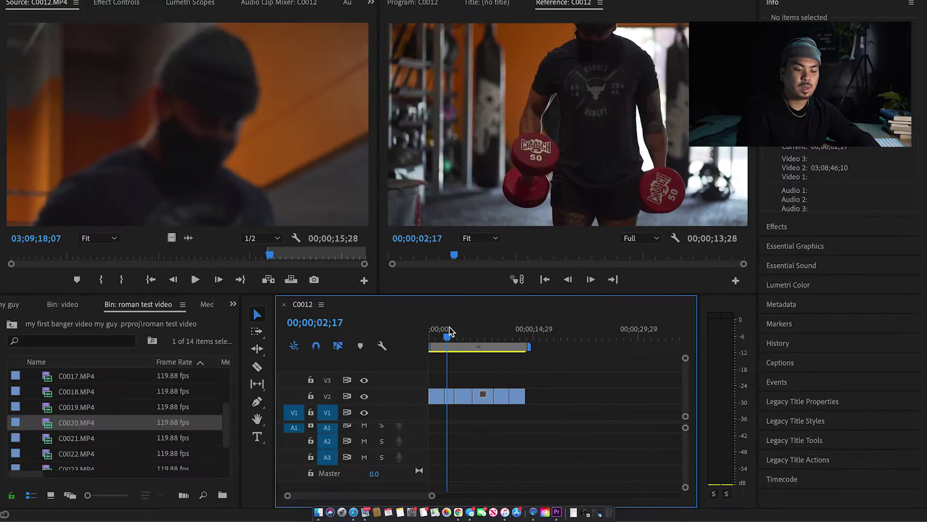
key("space")
key("space")
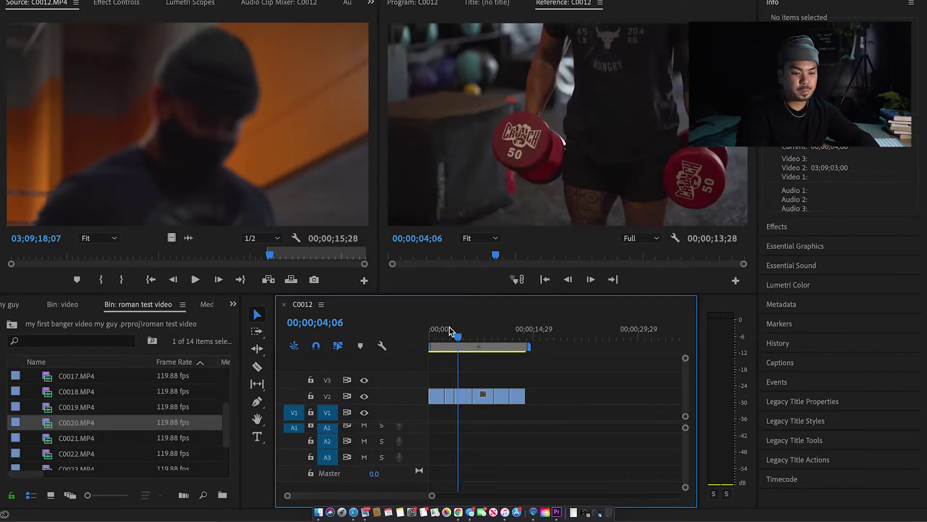
key("super+z")
key("super+z")
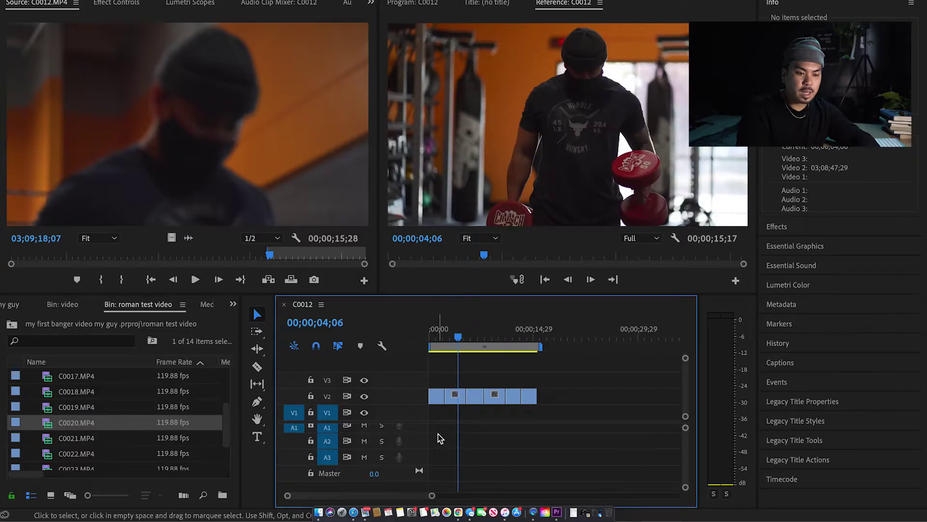
Step: Trim the end of the second C0012.MP4 clip on V2 back to the playhead at 00;00;04;05
scroll(439, 435, "up", 5)
mouse_move(488, 334)
left_mouse_down()
mouse_move(478, 335)
mouse_move(488, 334)
left_mouse_up()
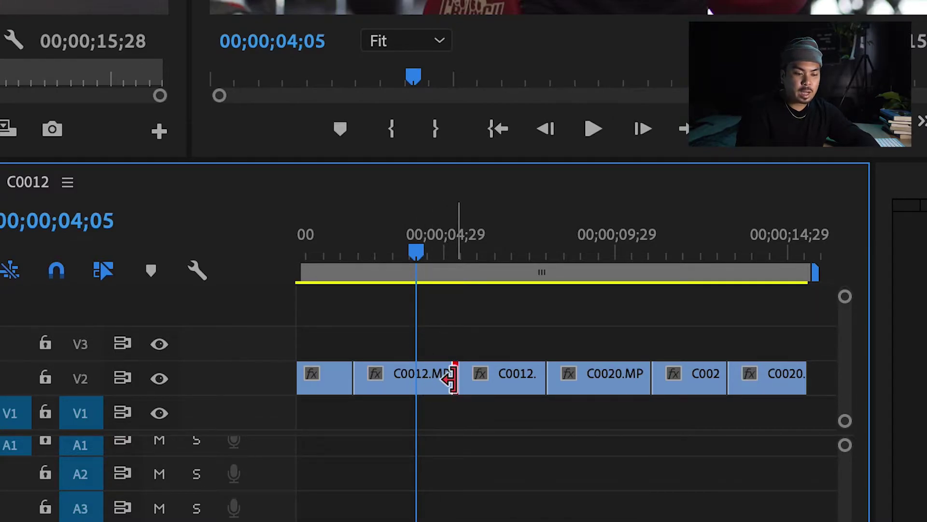
left_click_drag(450, 380, 414, 388)
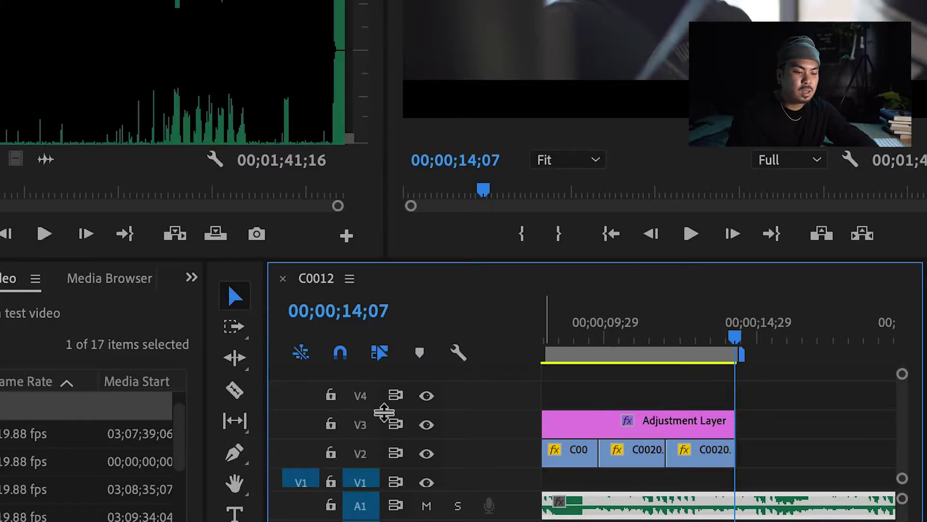
Step: Toggle timeline snapping off and back on
left_click(343, 357)
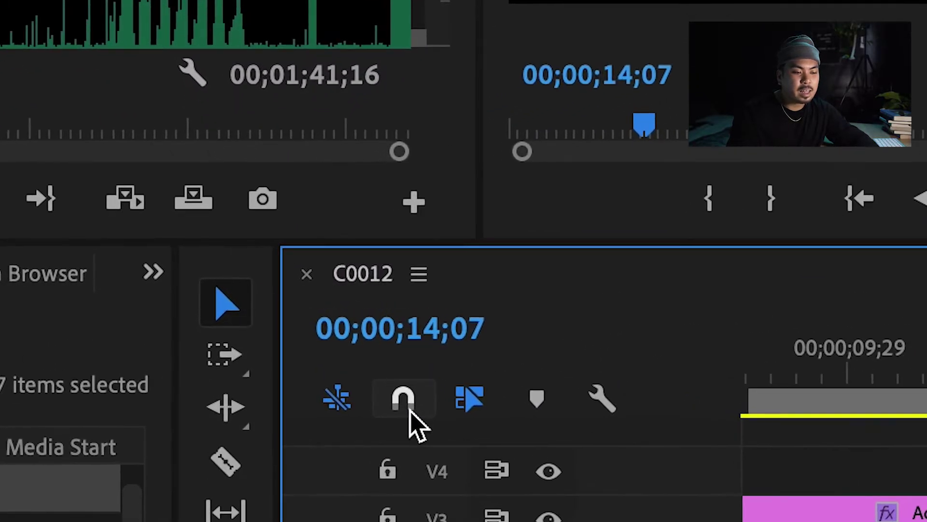
left_click(411, 411)
left_click(411, 412)
left_click(411, 412)
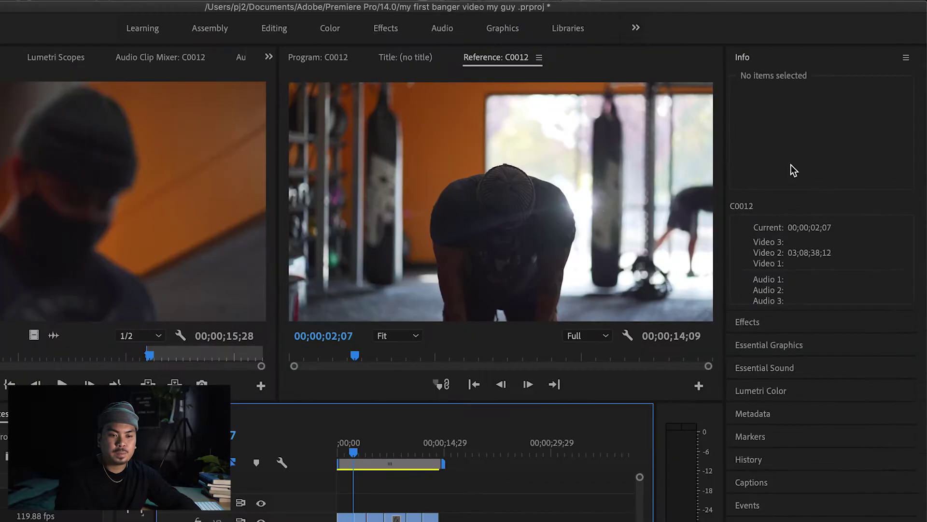
Step: Apply the Gaussian Blur effect from the Blur & Sharpen video effects to the second clip on V2, with the playhead at 00;00;03;12
left_click(768, 325)
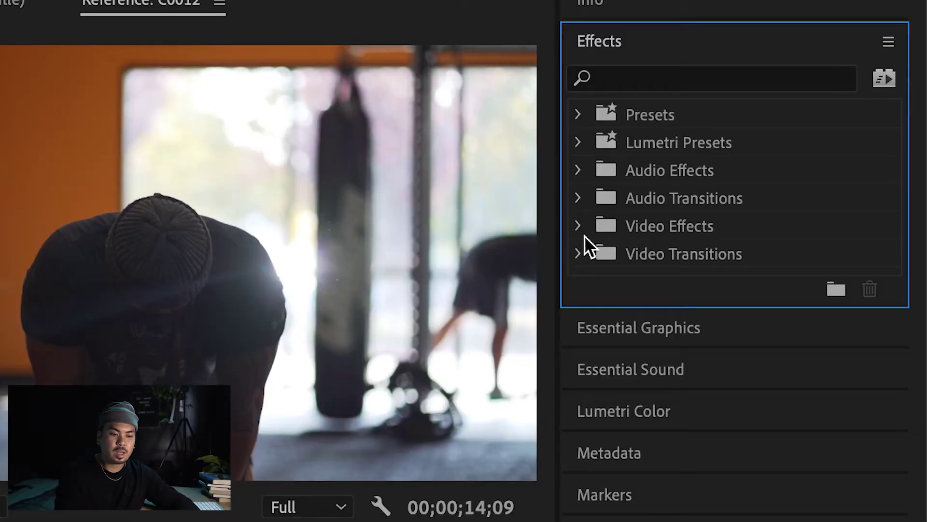
left_click(578, 226)
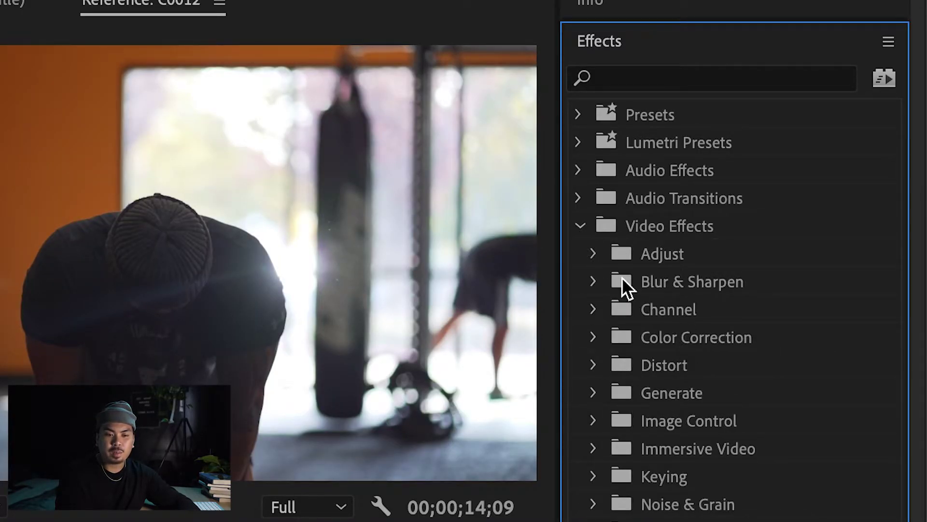
left_click(596, 280)
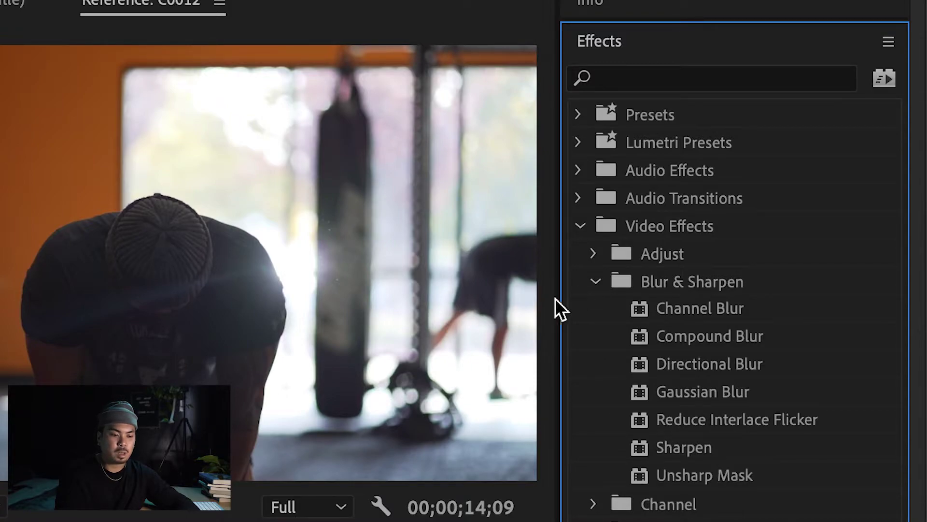
left_click(736, 392)
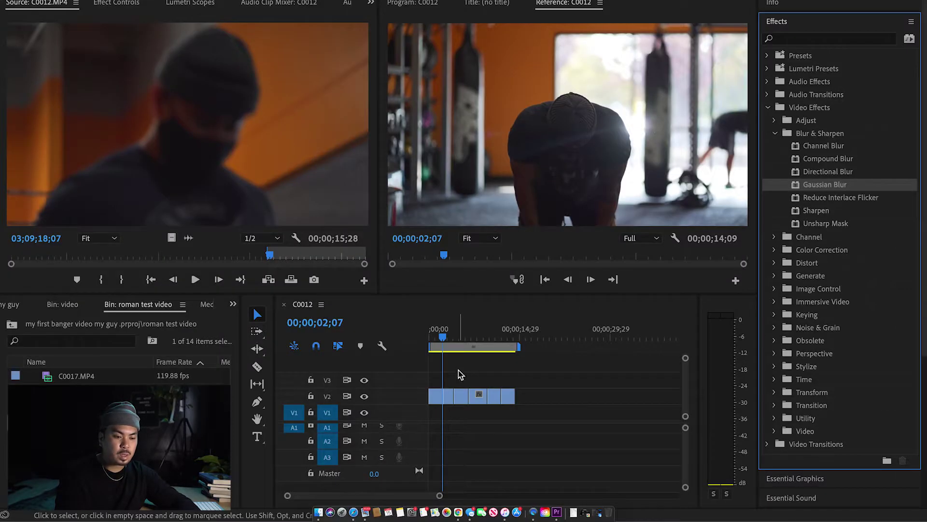
left_click(452, 333)
left_click(450, 334)
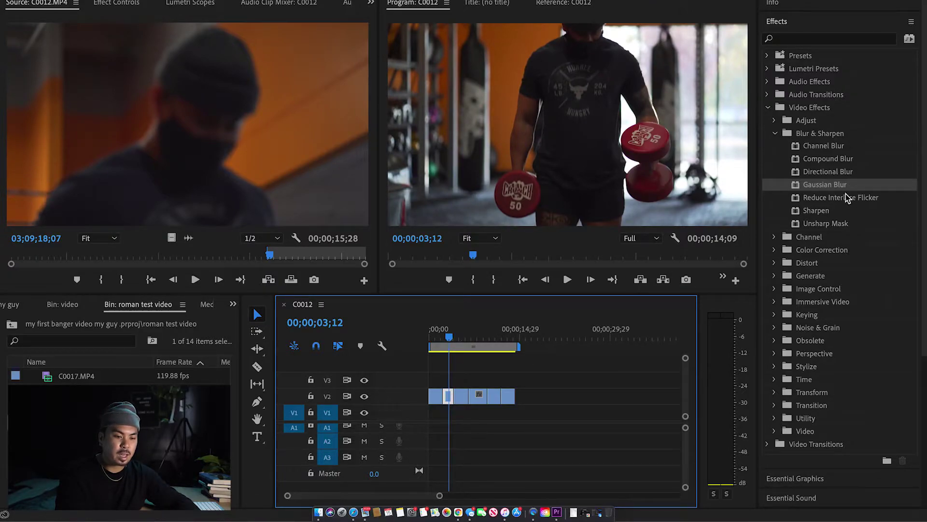
left_click(835, 188)
left_click_drag(606, 311, 451, 398)
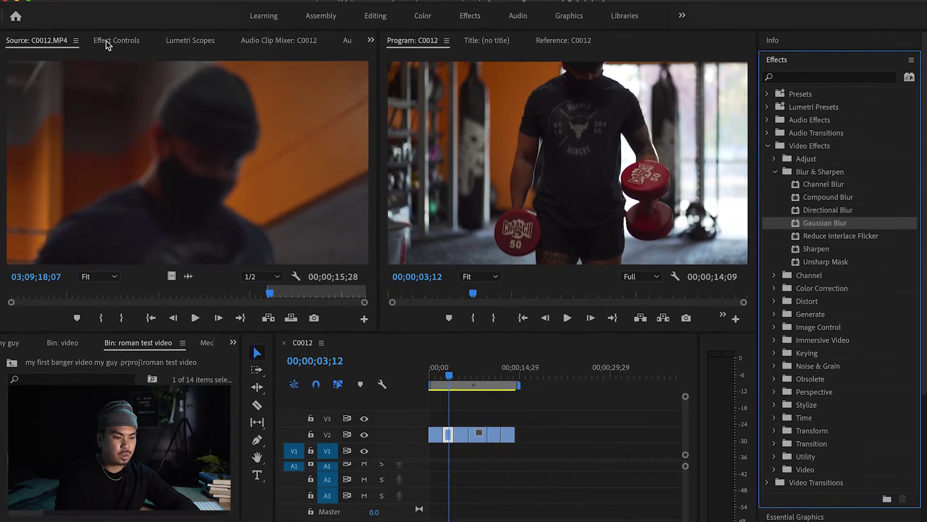
Step: Set the Gaussian Blur's Blurriness to 1.0 in the clip's effect settings, and delete the effect from the clip
left_click(107, 42)
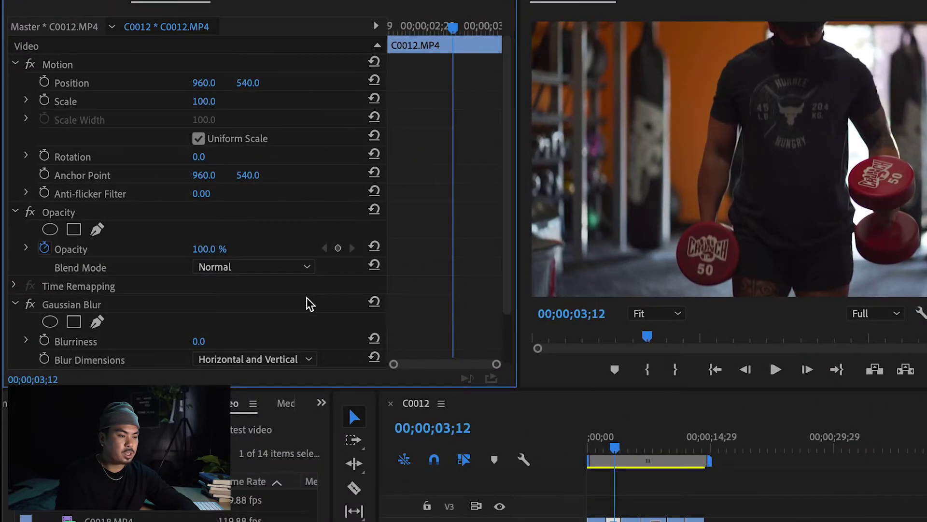
scroll(406, 321, "down", 3)
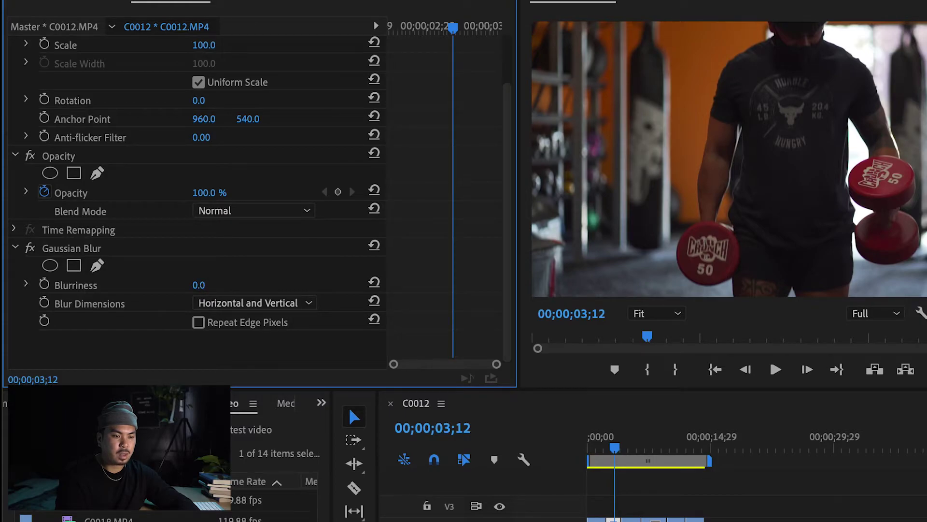
left_click_drag(199, 285, 242, 285)
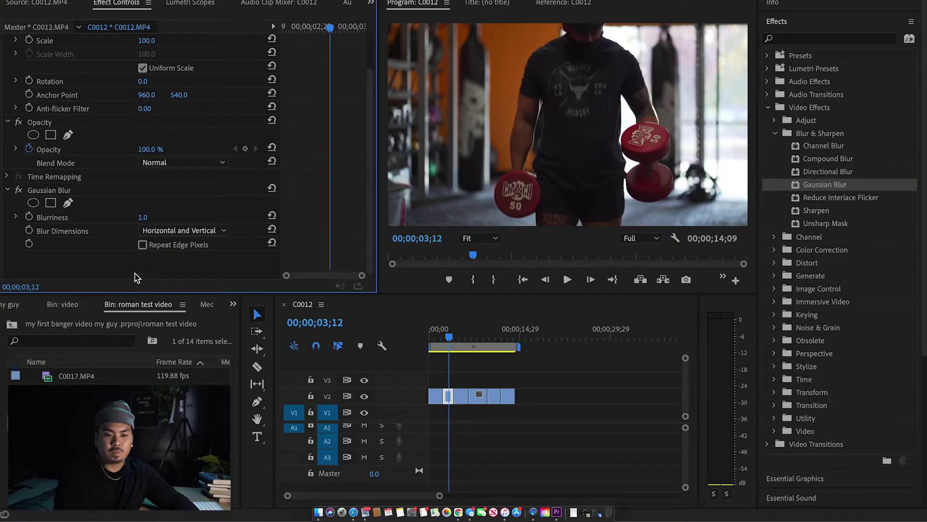
left_click(54, 192)
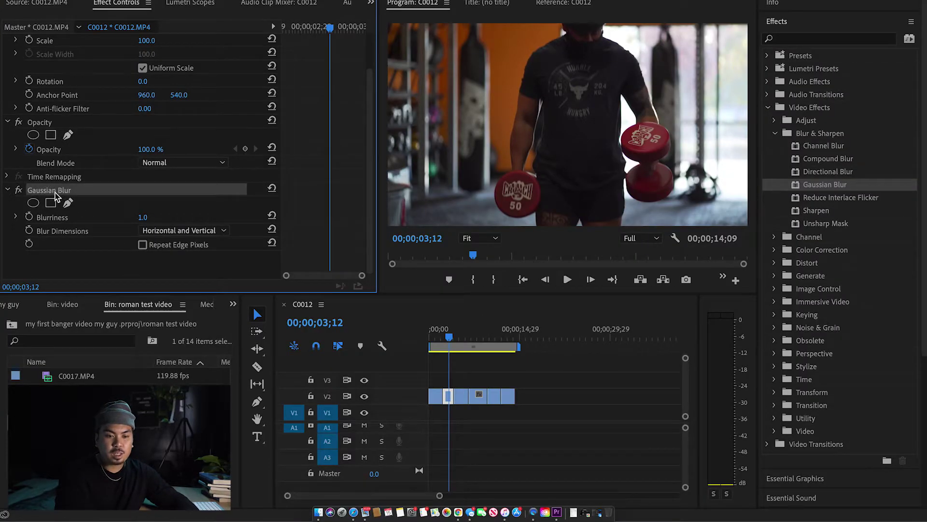
key("Delete")
Step: Apply the Cross Dissolve video transition at the cut between the second and third clips on V2
left_click(768, 107)
left_click(768, 120)
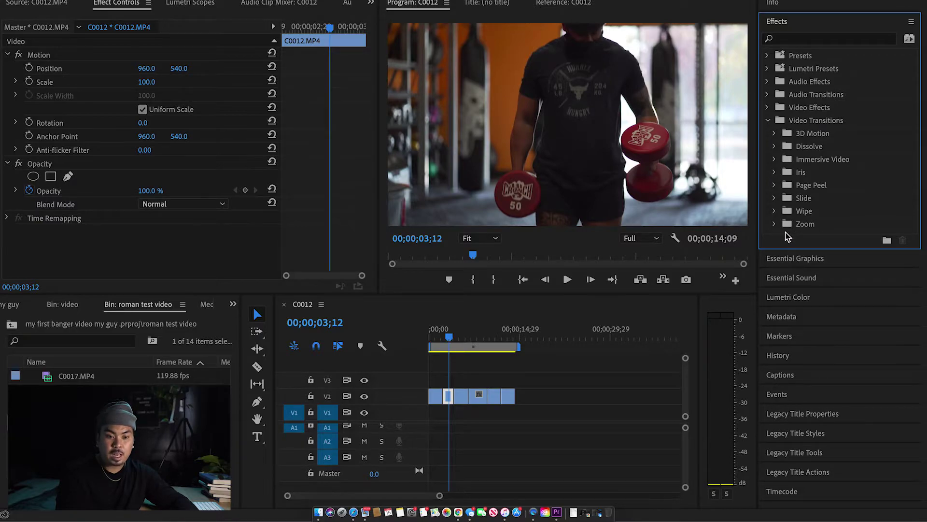
left_click(775, 146)
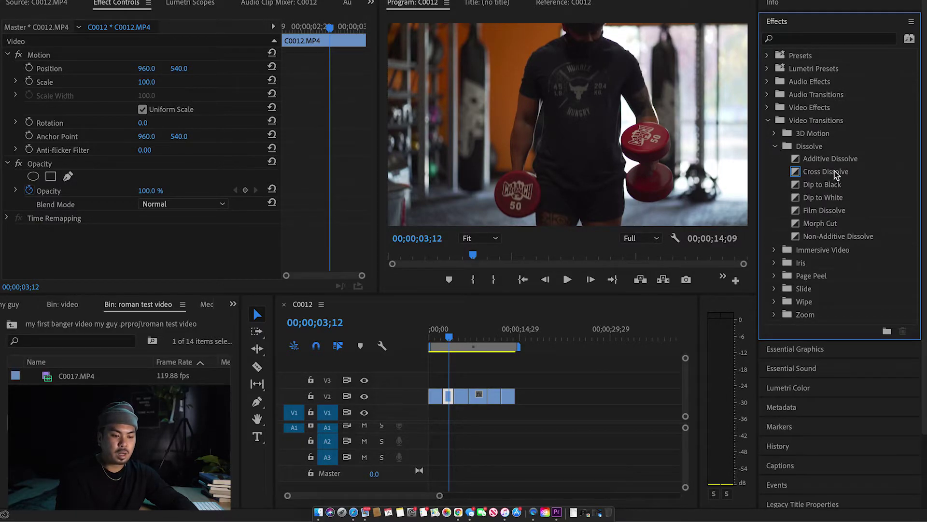
left_click_drag(835, 173, 519, 397)
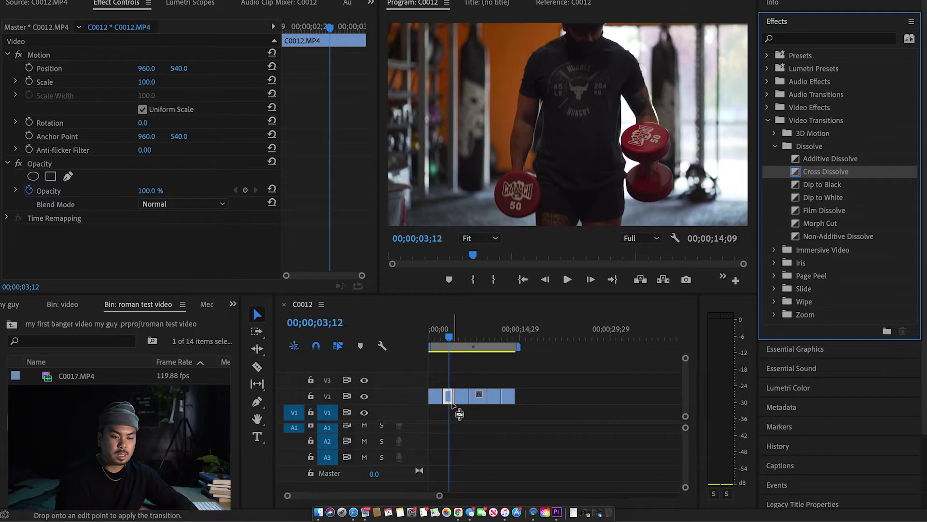
left_click_drag(453, 401, 452, 401)
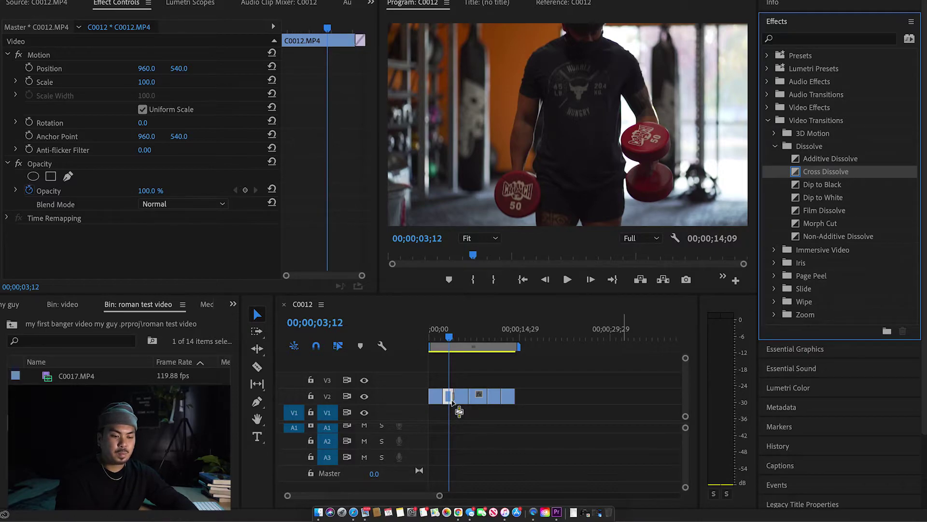
Step: Lengthen the Cross Dissolve on V2 to a duration of 00;00;00;15
left_click_drag(449, 338, 448, 337)
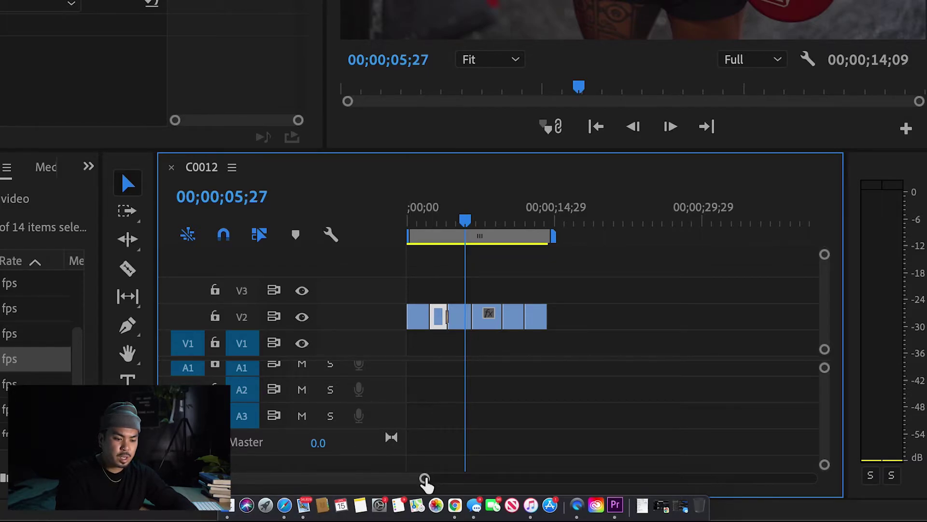
left_click_drag(426, 481, 354, 470)
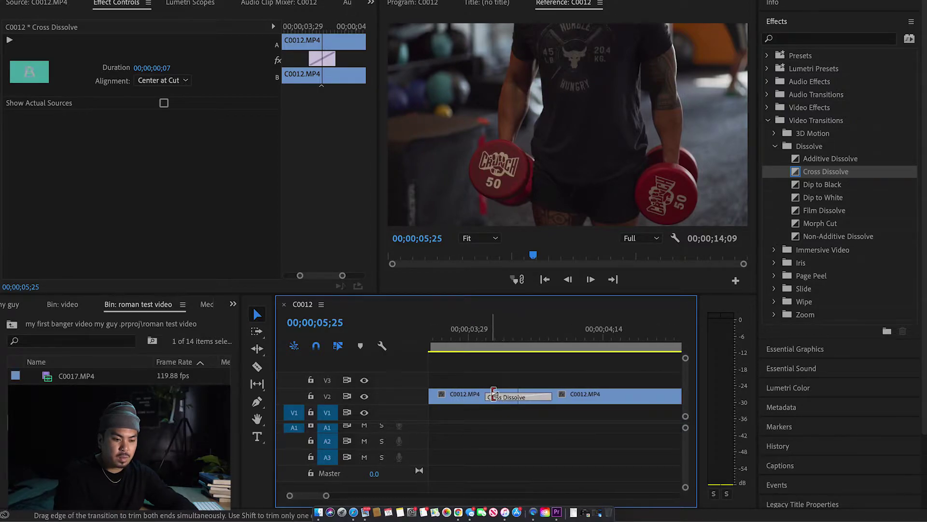
left_click_drag(490, 397, 449, 396)
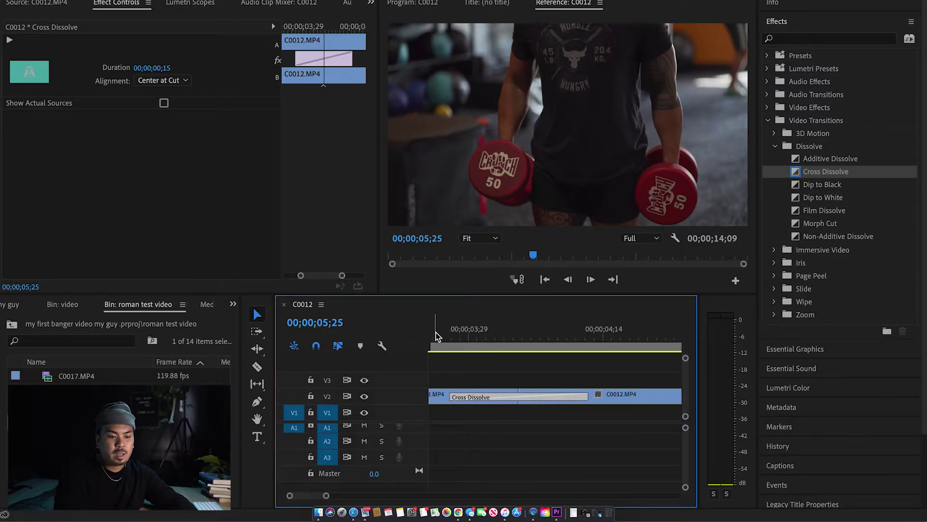
Step: Play the sequence from just before the Cross Dissolve to review the transition
left_click(436, 335)
key("space")
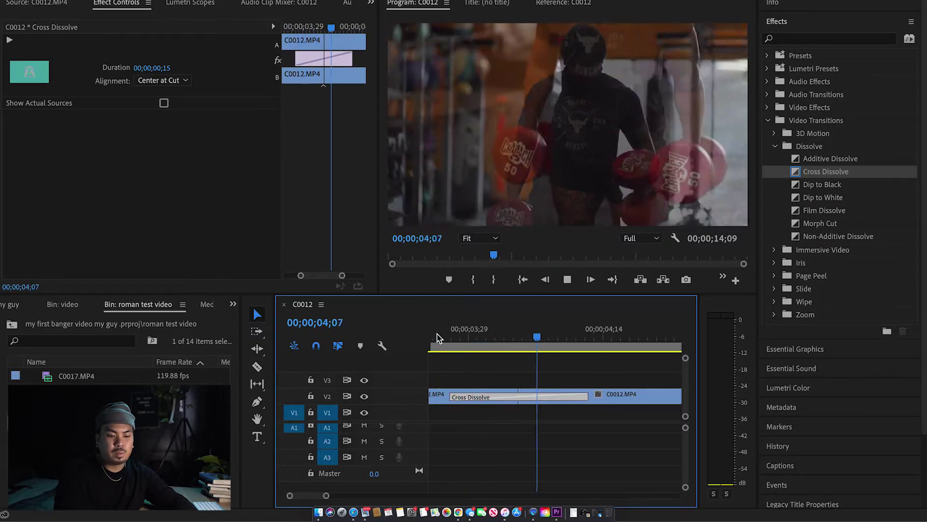
key("minus")
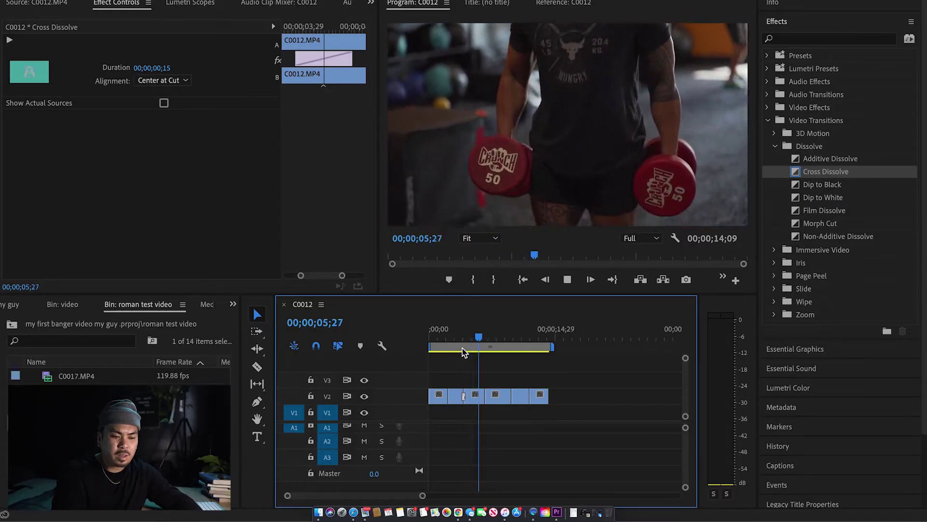
key("space")
left_click(487, 409)
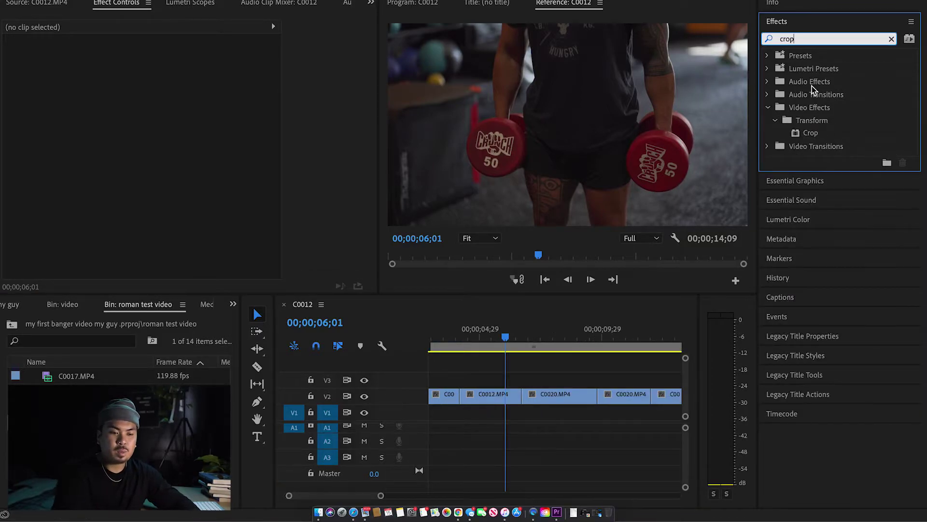
Step: Search the effects for "crop" and apply the Crop video effect to the C0012.MP4 clip on V2
key("BackSpace")
key("BackSpace")
key("BackSpace")
key("BackSpace")
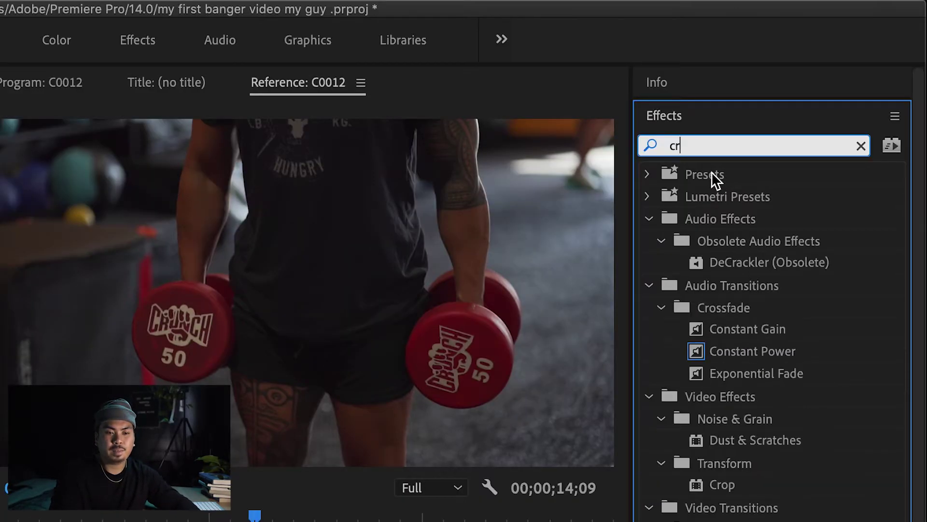
type("crop")
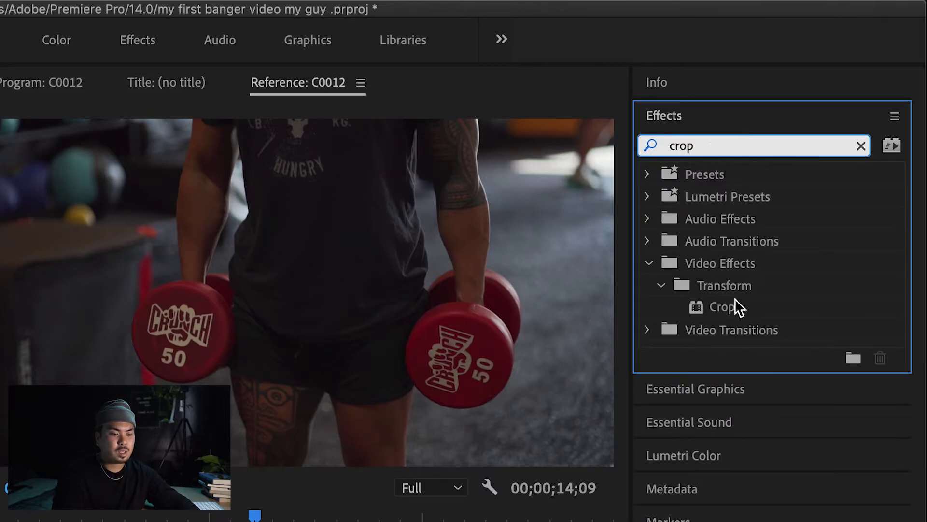
left_click_drag(740, 306, 159, 521)
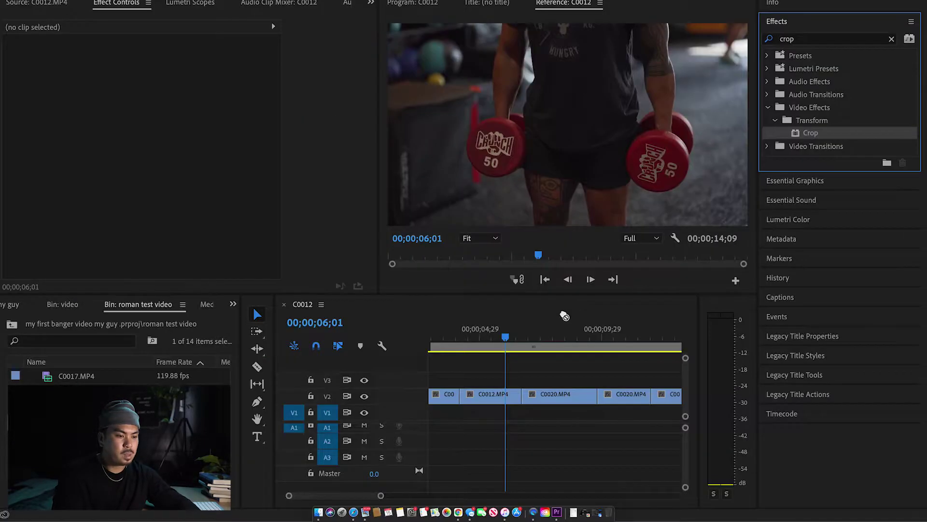
left_click_drag(482, 399, 486, 400)
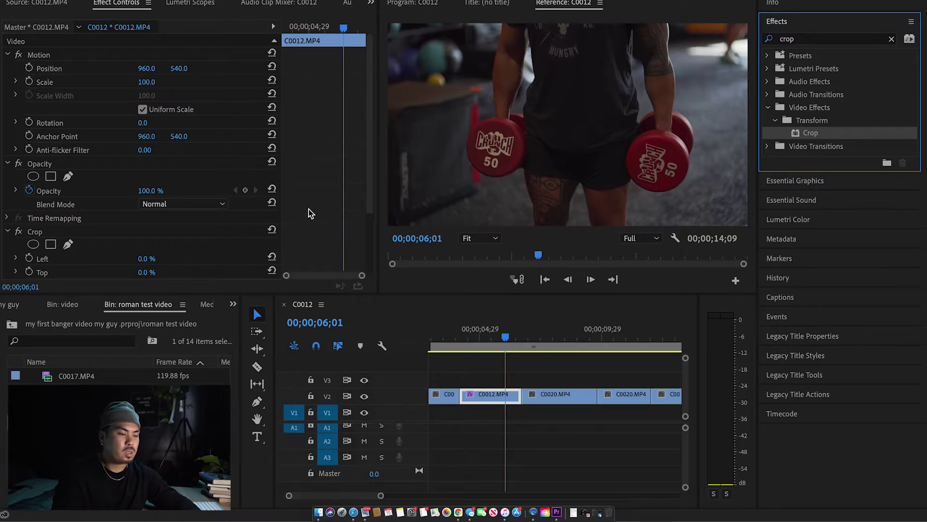
Step: Set the Crop effect's Top and Bottom to 11.7 % on the C0012.MP4 clip and scrub through it to check the bars
scroll(308, 213, "down", 3)
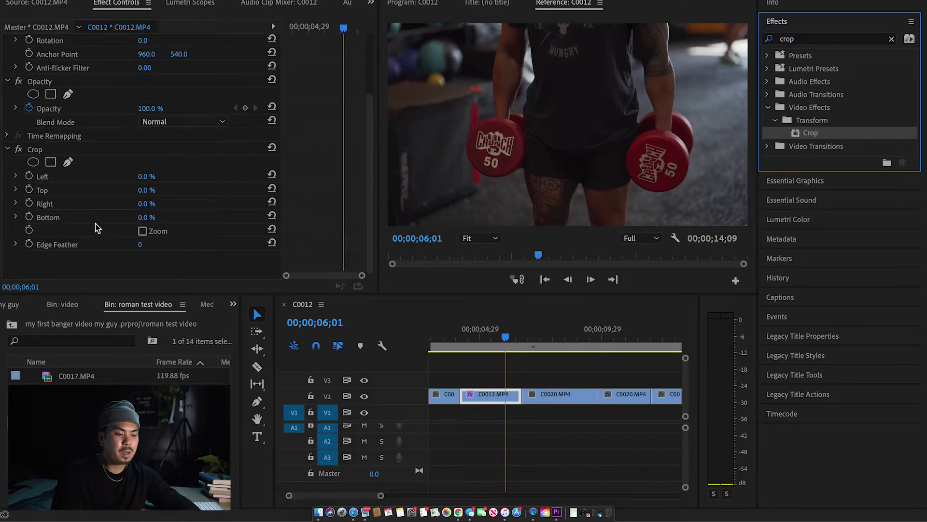
left_click(144, 195)
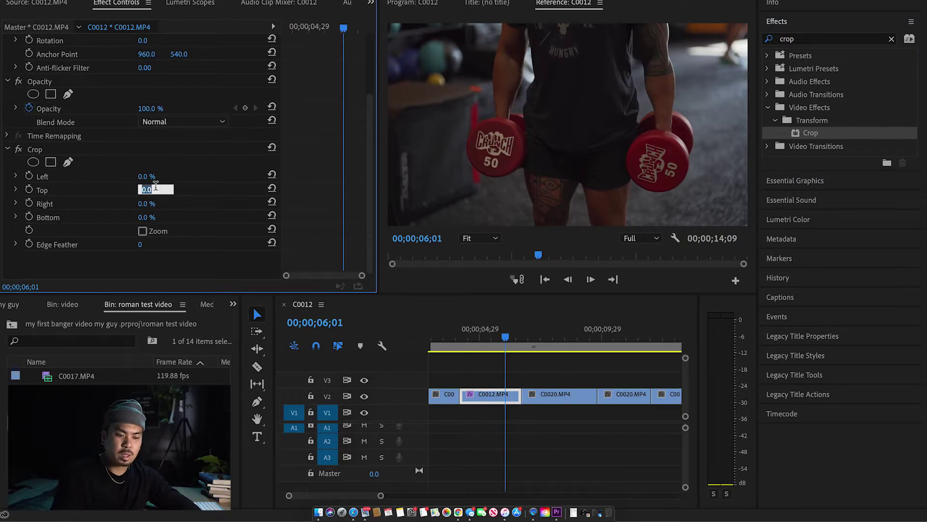
key("Return")
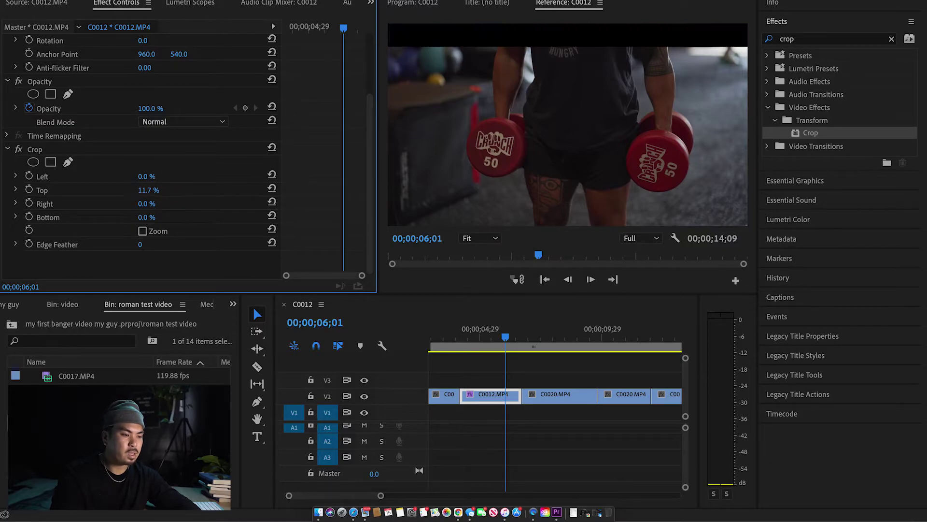
left_click(146, 217)
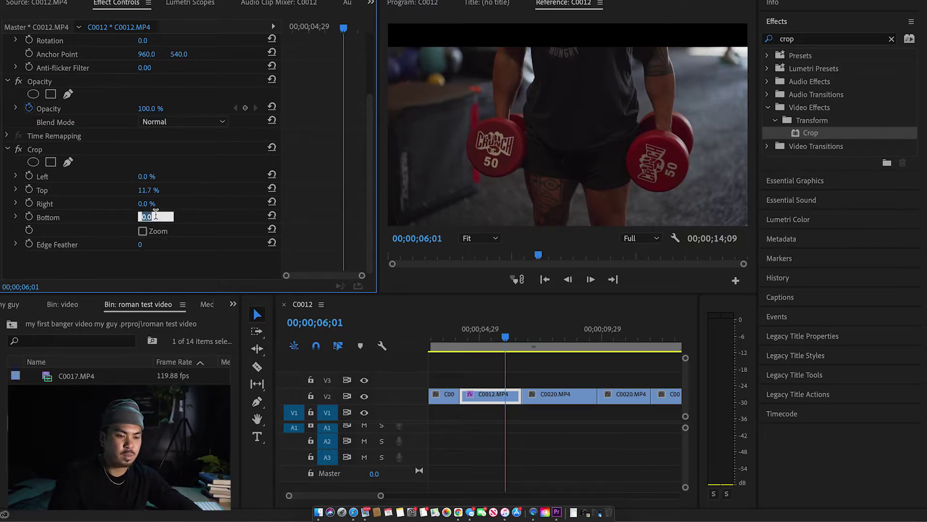
type("11.7")
key("Return")
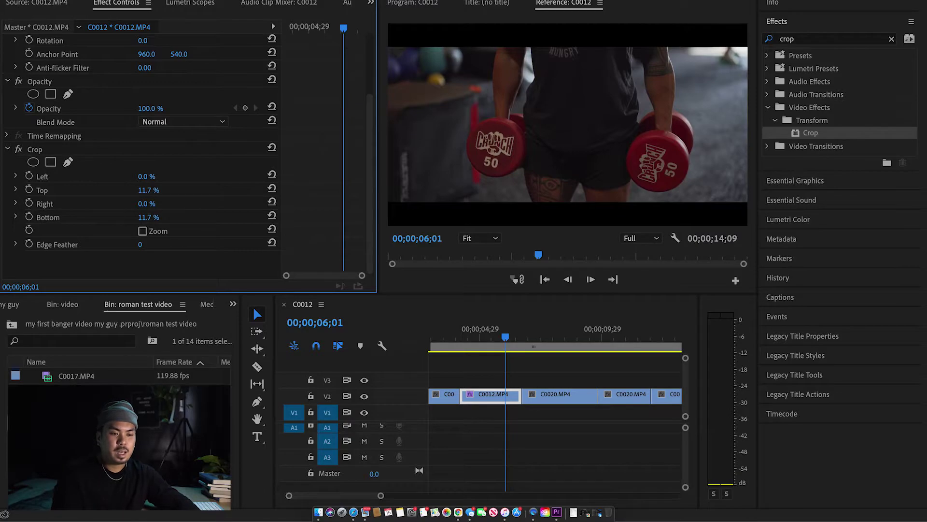
left_click(471, 337)
left_click_drag(471, 337, 466, 337)
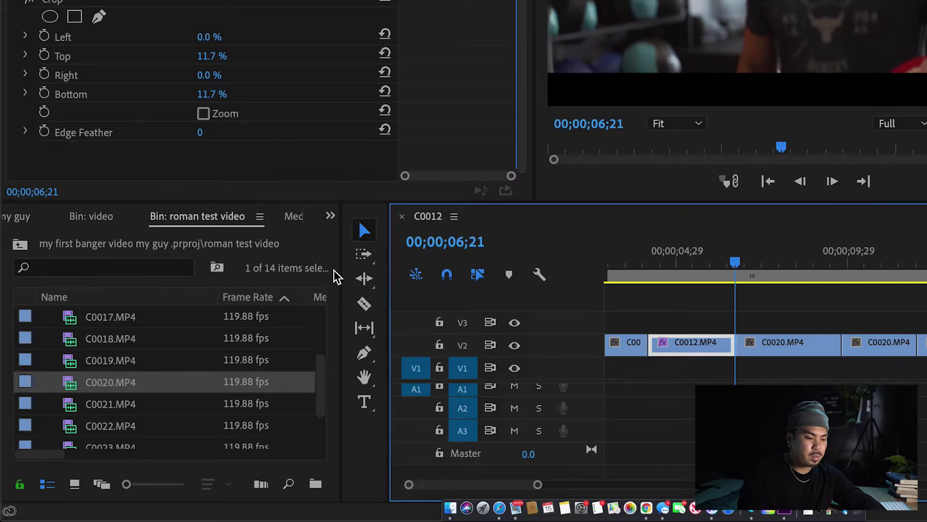
Step: Create a 1920 x 1080 adjustment layer at 23.976 fps with square pixels in the roman test video bin
left_click_drag(370, 272, 400, 271)
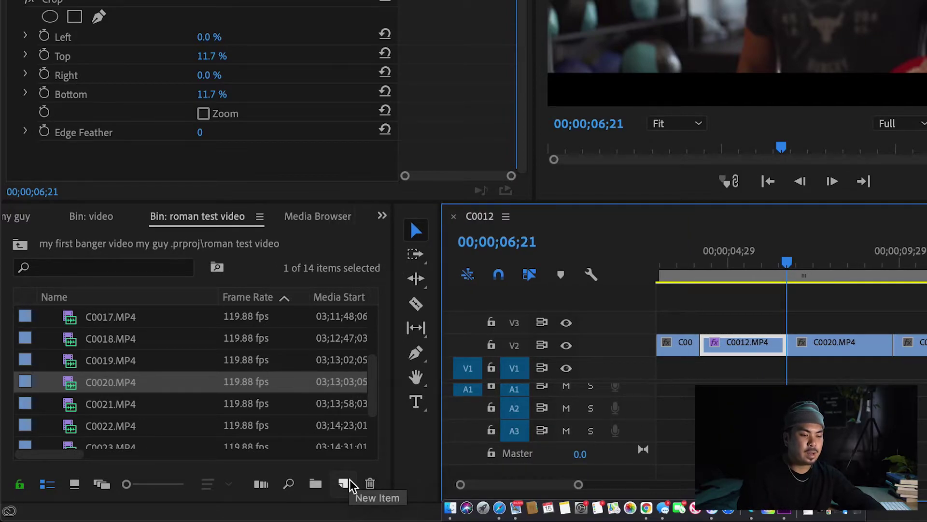
left_click(349, 484)
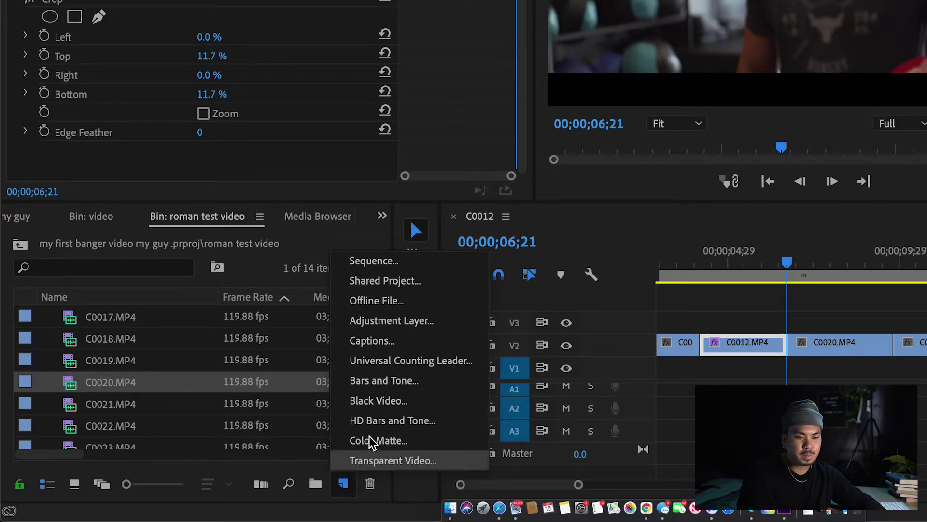
left_click(385, 323)
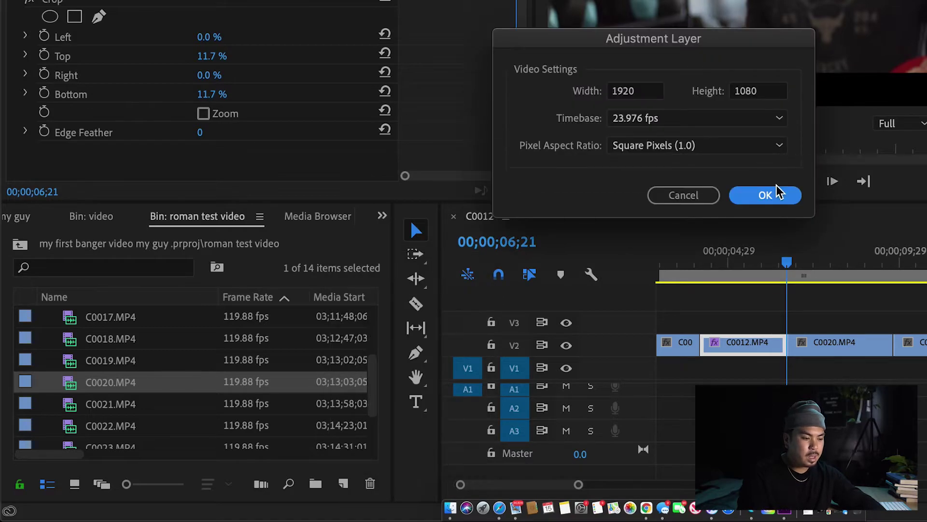
left_click(767, 196)
Step: Place the adjustment layer on V3 and extend both its ends so it spans all the clips on V2
left_click_drag(70, 319, 620, 325)
left_click_drag(393, 325, 392, 324)
key("minus")
key("minus")
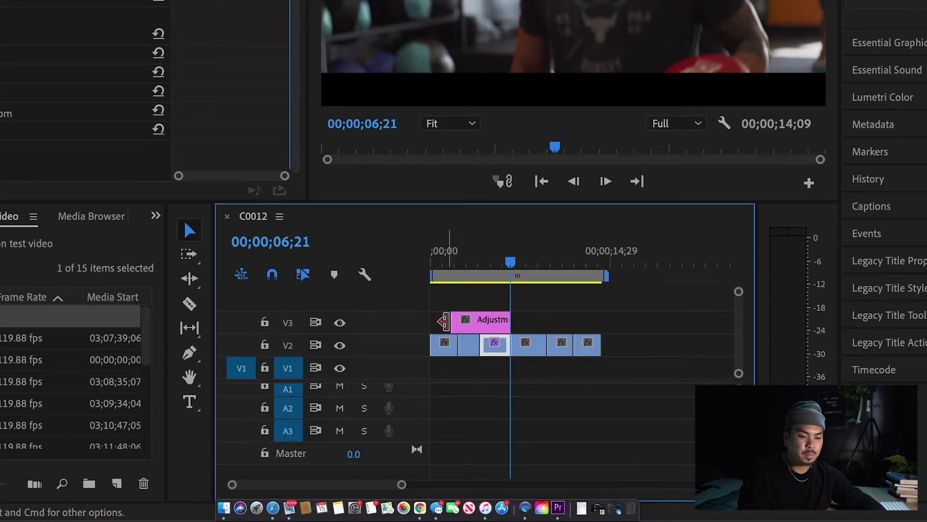
left_click_drag(452, 316, 421, 320)
left_click_drag(512, 317, 605, 314)
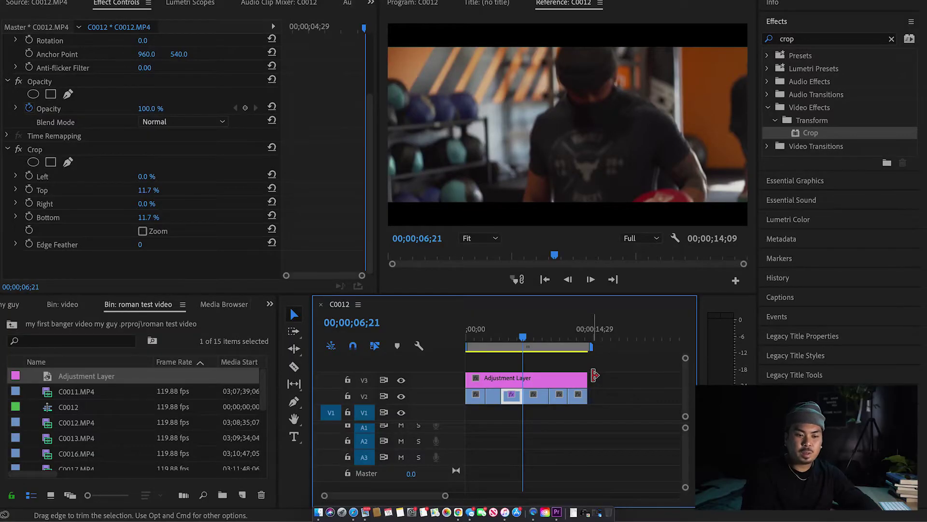
Step: Apply the Crop effect to the adjustment layer, with Top at 11.7 % and a matching Bottom crop
left_click_drag(812, 133, 517, 380)
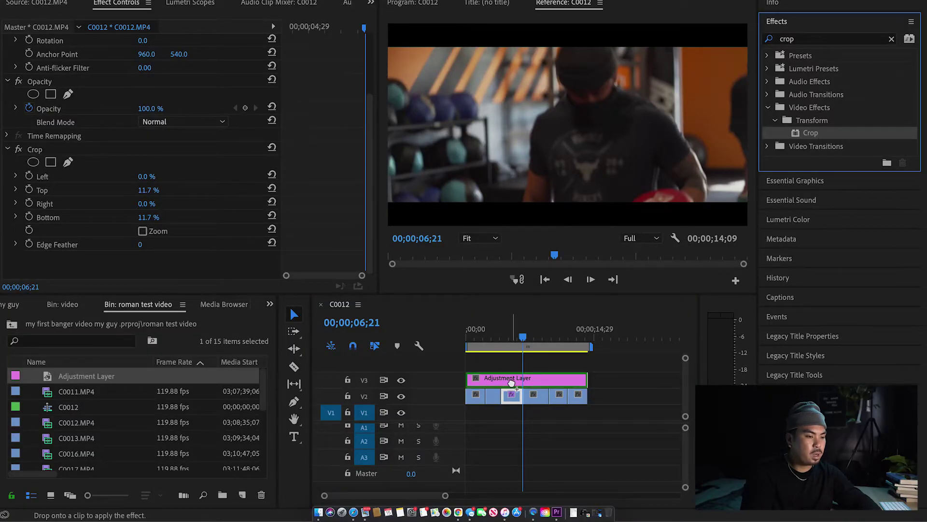
left_click(154, 189)
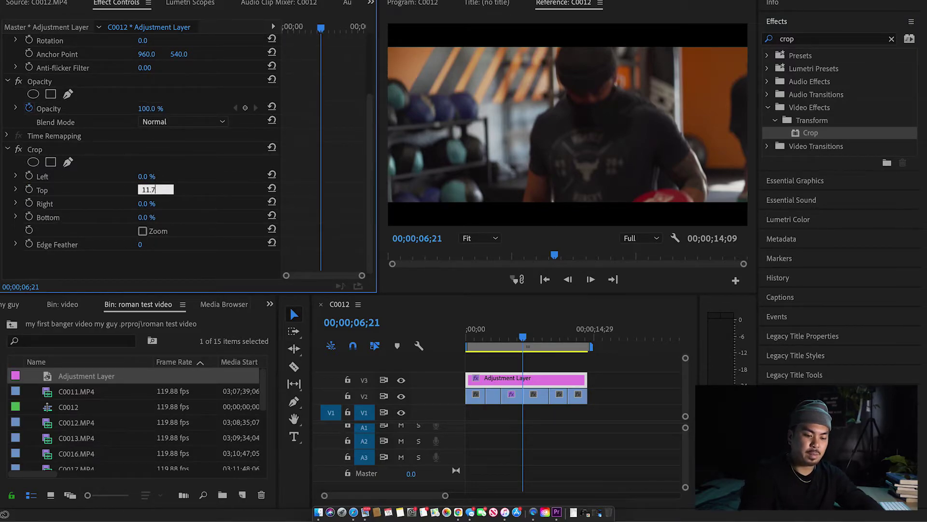
left_click(148, 217)
type("11.")
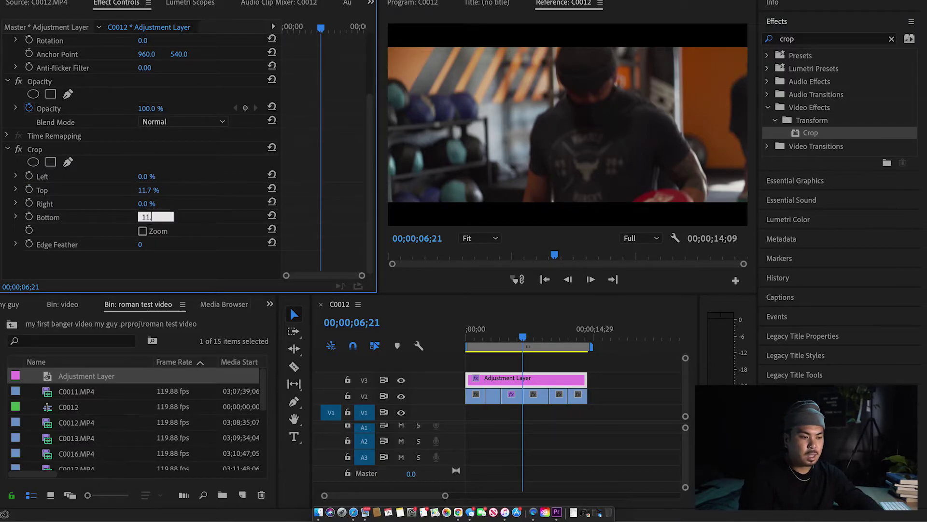
type("1")
key("Return")
Step: Play the sequence from the start to review the letterbox bars across the clips, and return the playhead to 00;00;00;00
left_click(512, 401)
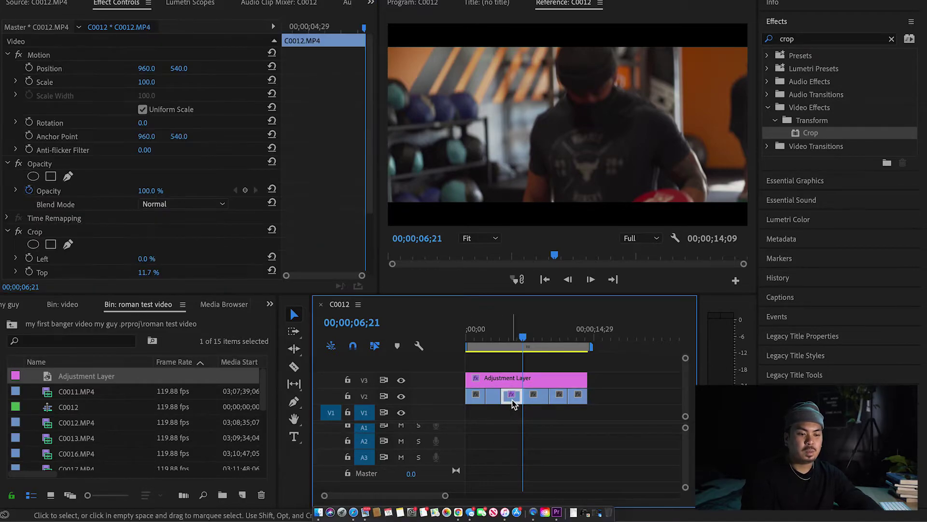
key("Home")
key("space")
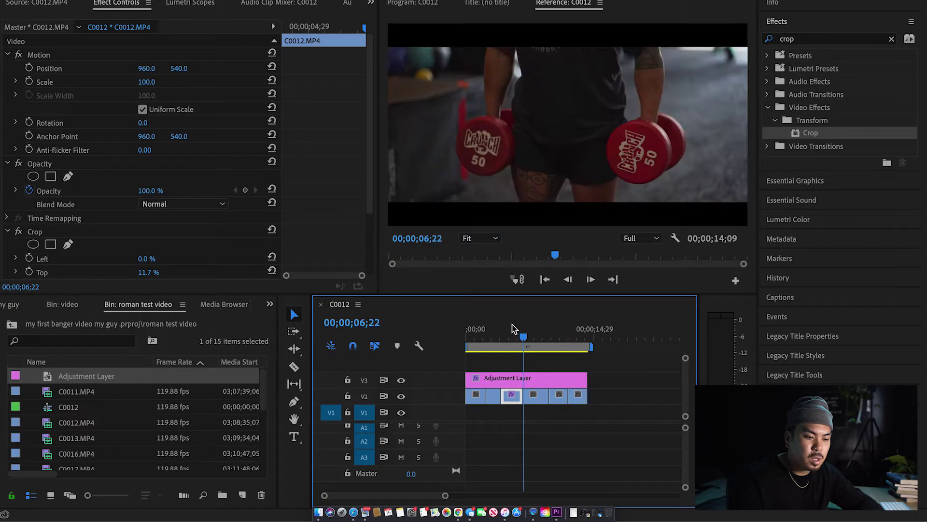
left_click(477, 329)
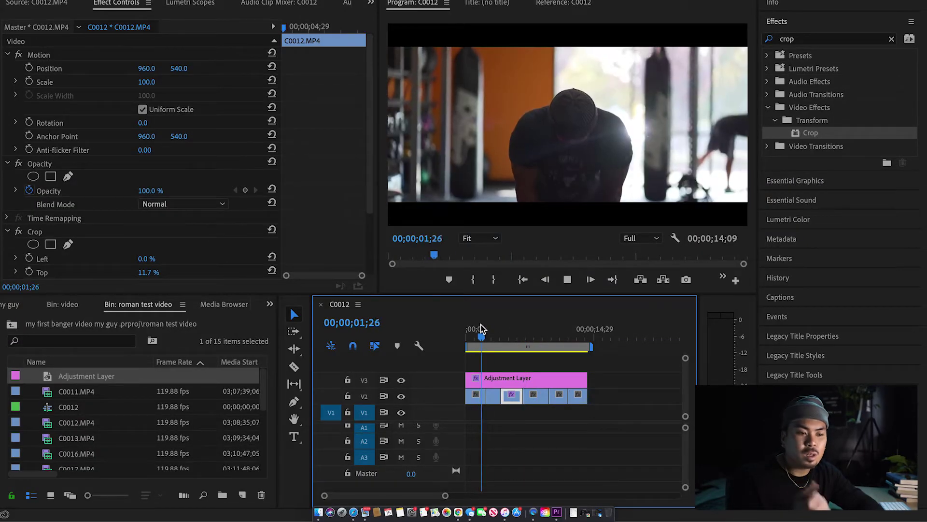
left_click_drag(482, 325, 377, 335)
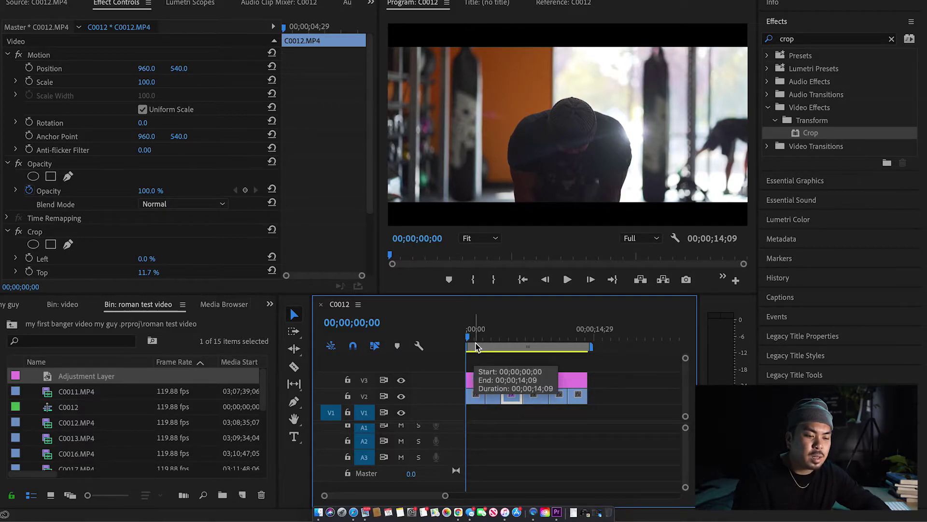
Step: Set the speed of the first clip on V2 to 20 % and play the sequence from the start
left_click(477, 397)
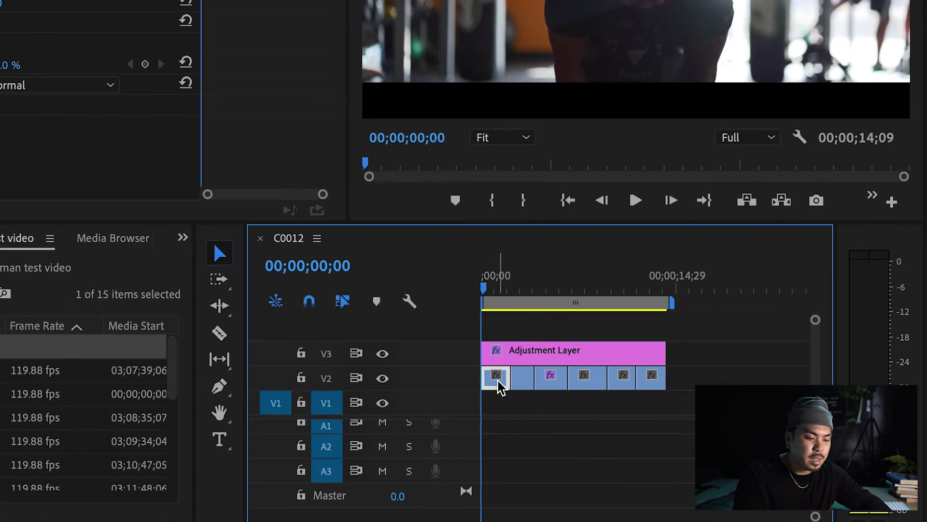
right_click(499, 387)
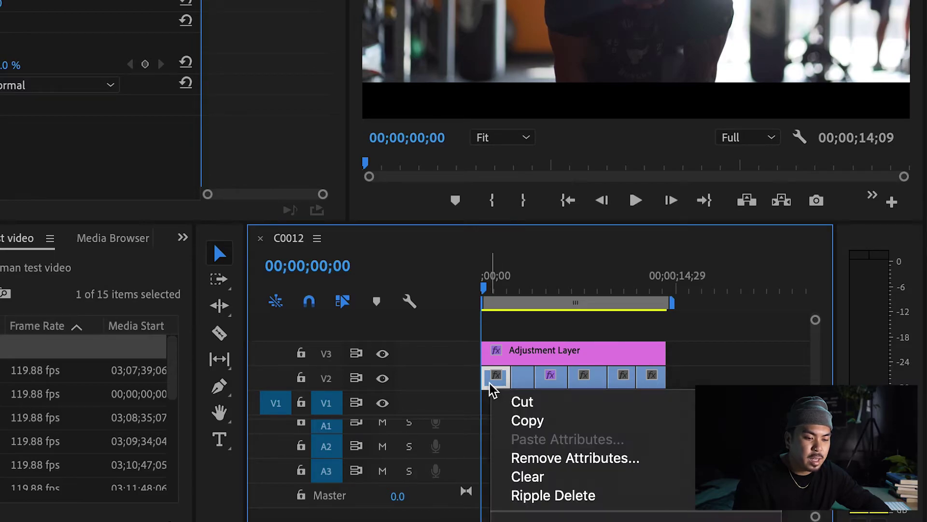
scroll(518, 445, "down", 5)
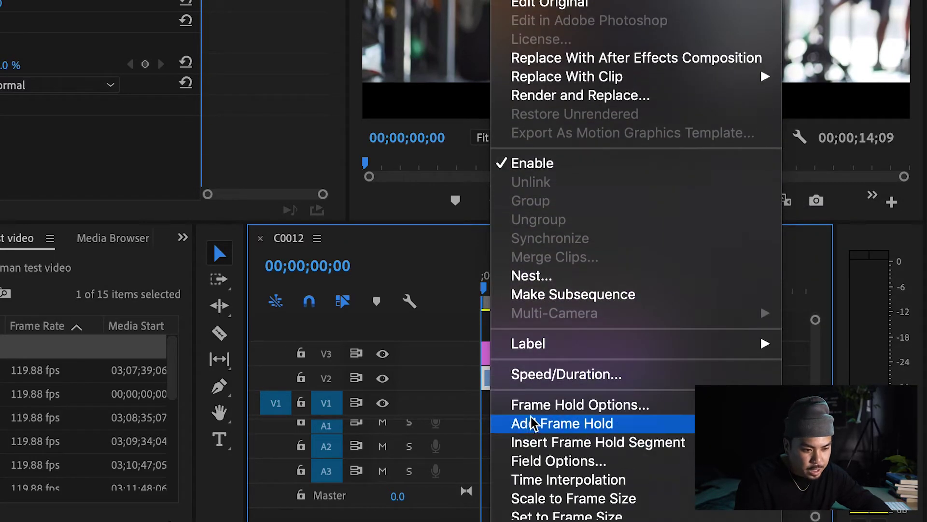
left_click(547, 378)
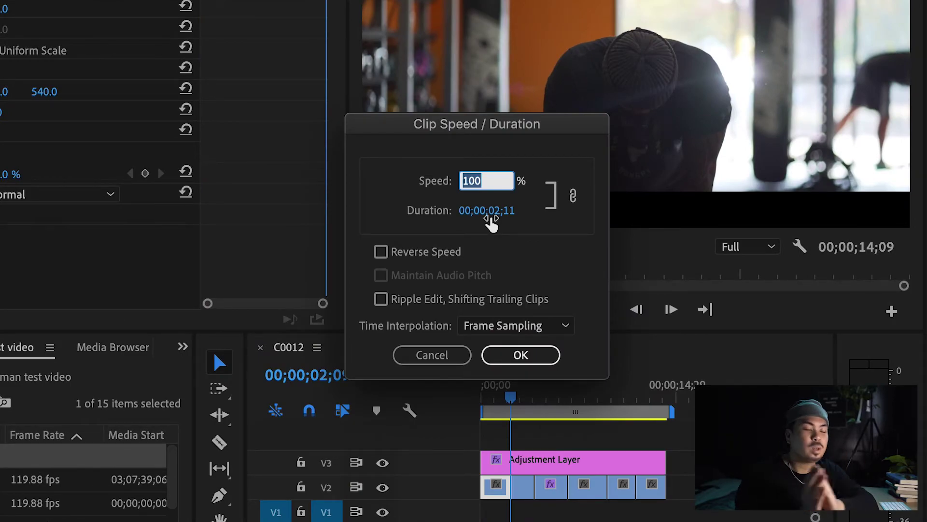
type("20")
key("Return")
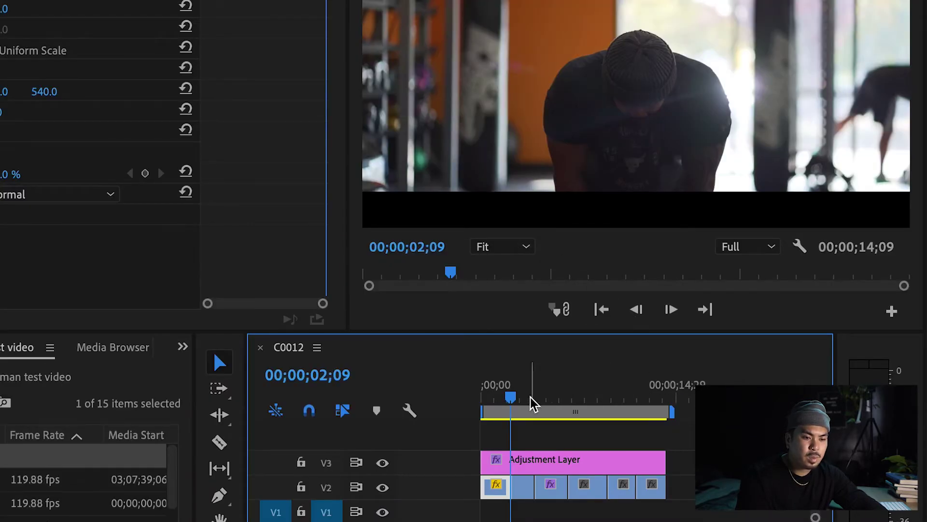
key("Home")
key("space")
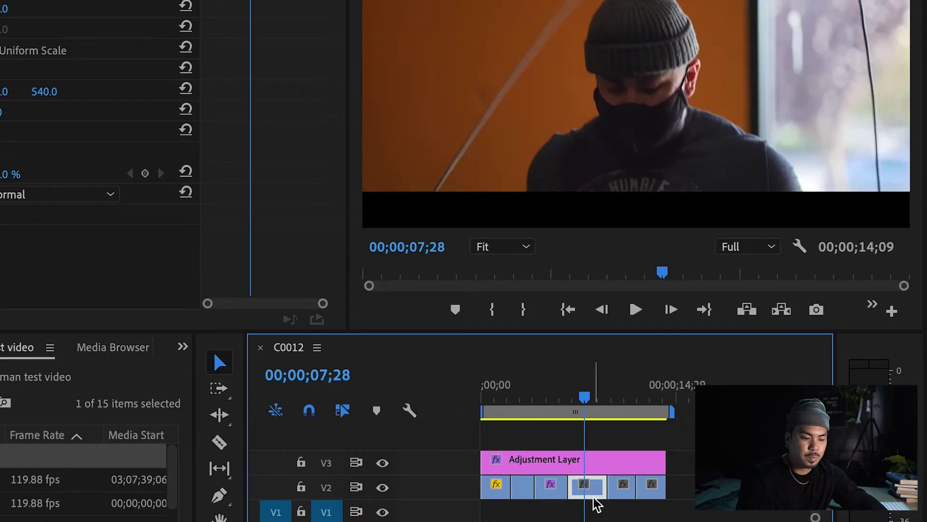
Step: Change the playback speed of the fourth clip on V2, C0020.MP4, and play it back from its beginning
right_click(583, 486)
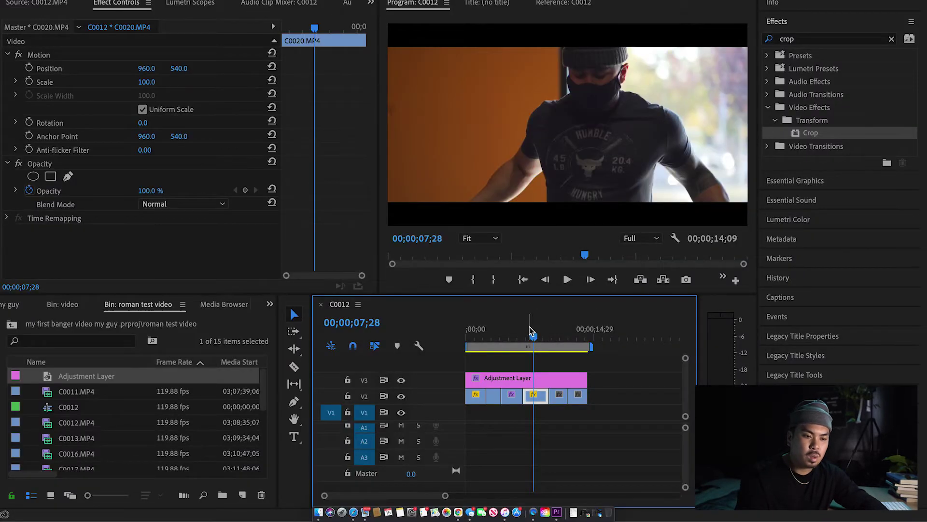
left_click(524, 330)
key("space")
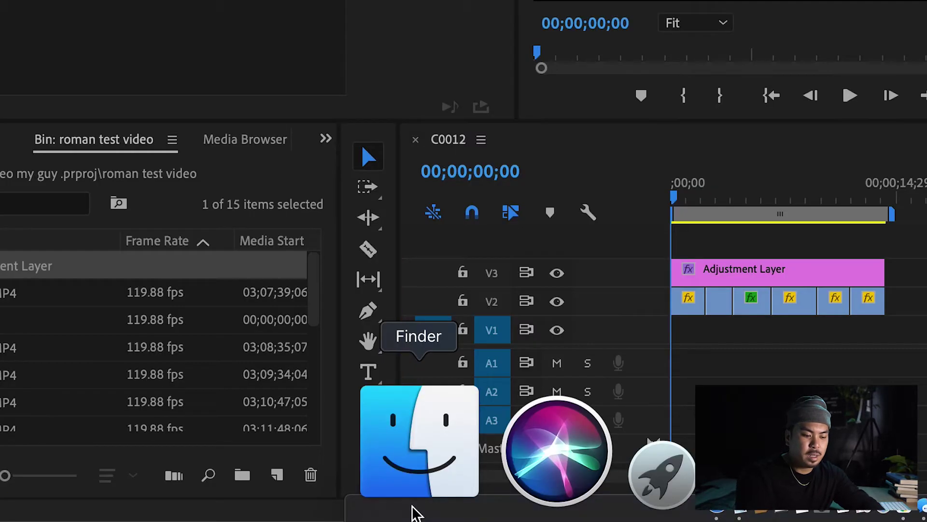
Step: Switch to Finder, search for "tigerblood", and import the ES_Kermode - Tigerblood Jewel (1).mp3 track into the roman test video bin
left_click(325, 515)
left_click(822, 28)
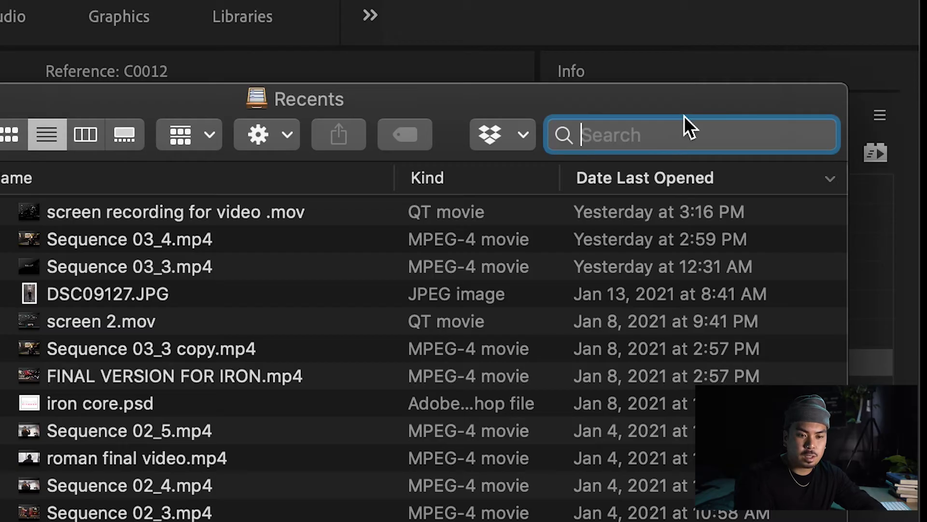
type("tiger bl")
type("ood")
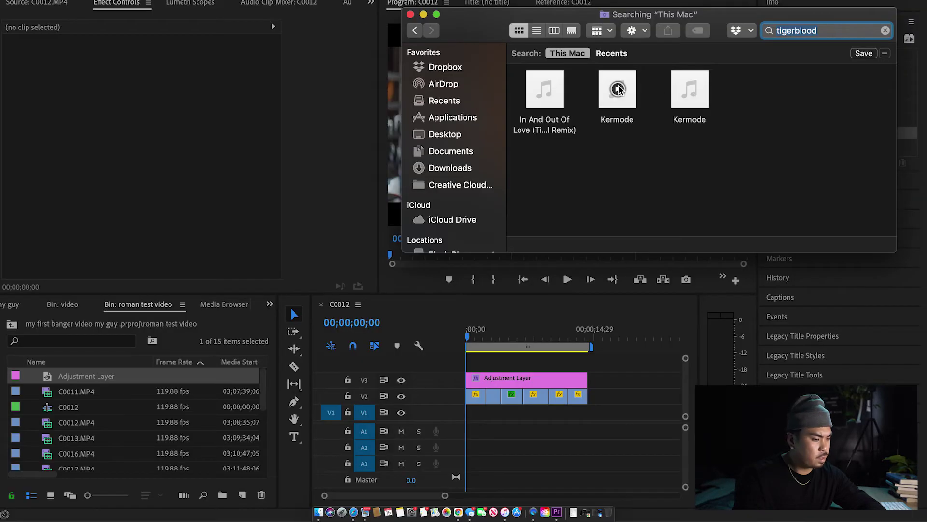
left_click_drag(619, 88, 56, 457)
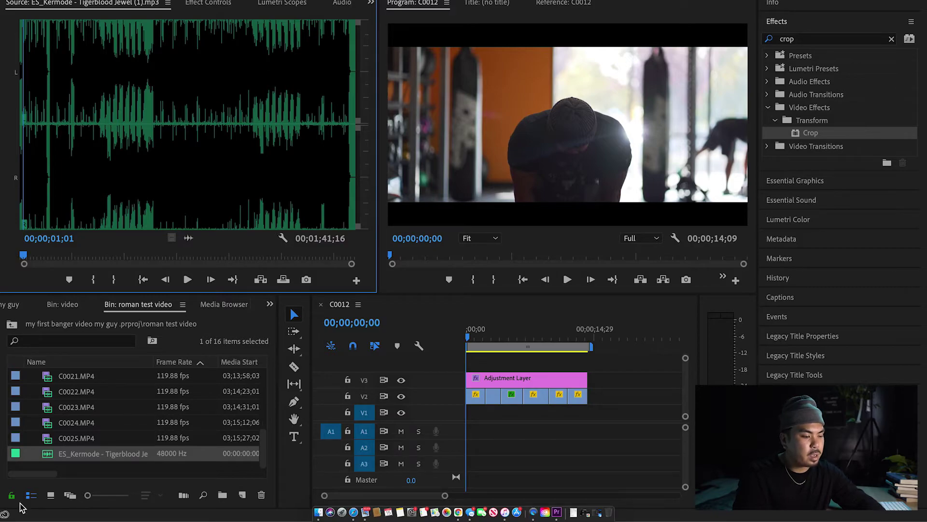
Step: Place the ES_Kermode - Tigerblood Jewel track on audio track A1 at the start of the sequence
left_click(43, 457)
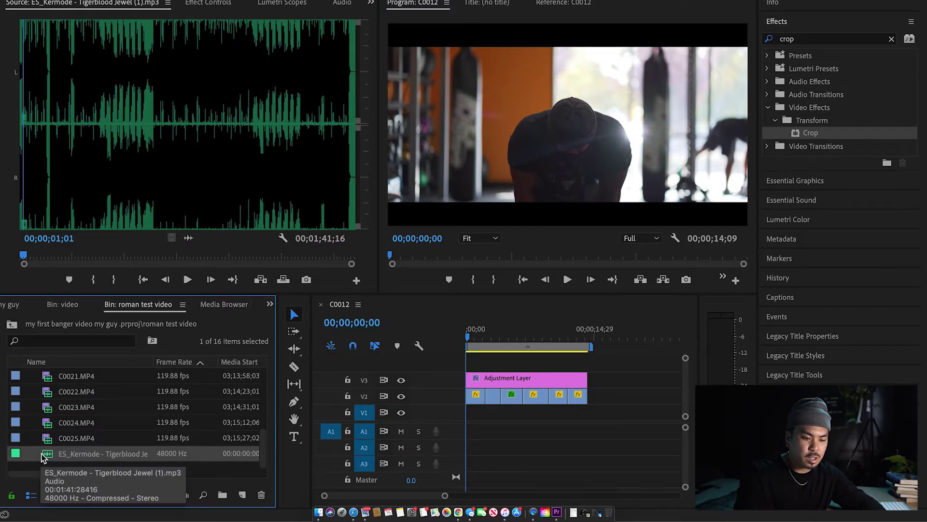
left_click_drag(48, 457, 463, 426)
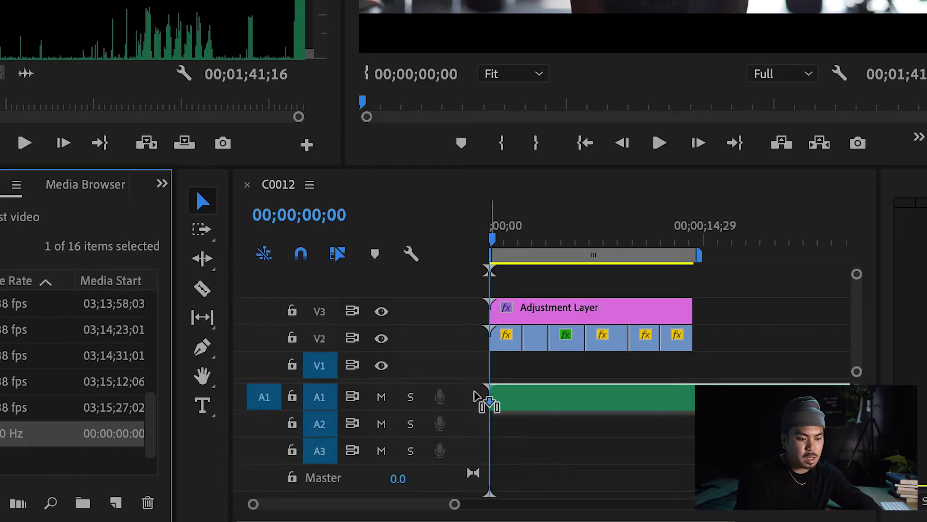
Step: Align the Tigerblood Jewel music clip on A1 flush with the sequence start and play the edit from the beginning
left_click_drag(475, 395, 477, 397)
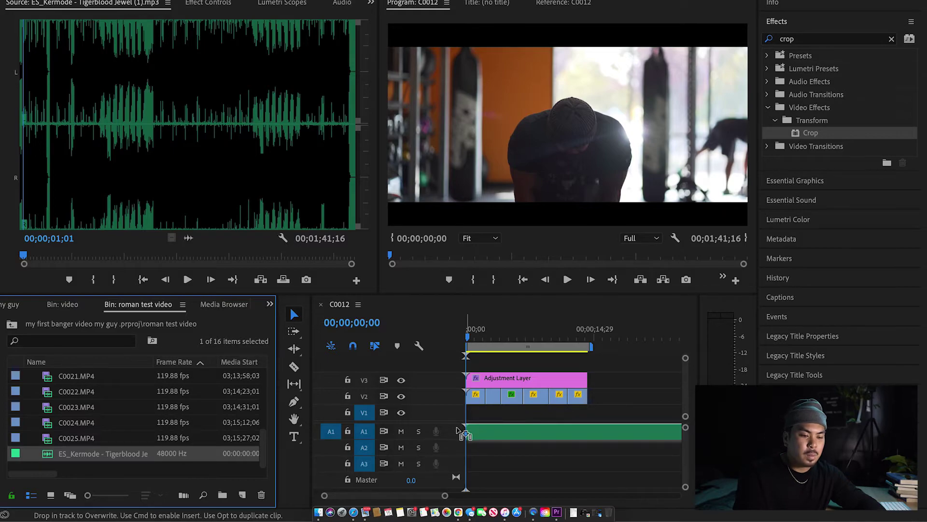
left_click_drag(457, 430, 465, 432)
left_click(487, 335)
key("Home")
key("space")
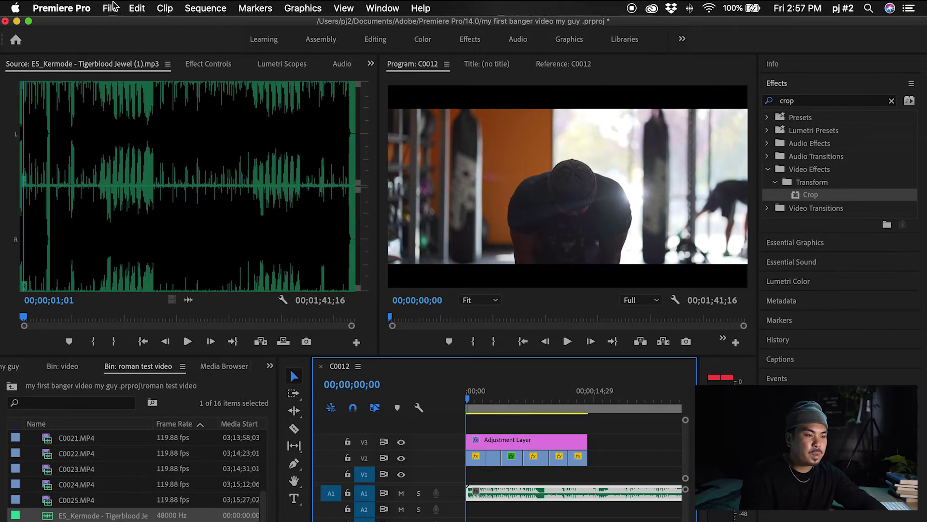
Step: Create a legacy title named "my story" and add the text "my story" over the middle of the frame
left_click(111, 8)
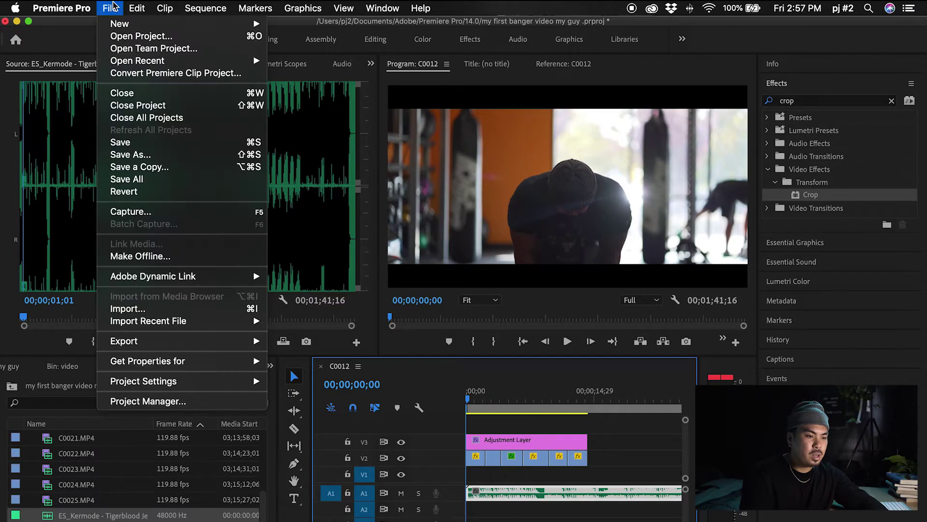
mouse_move(119, 25)
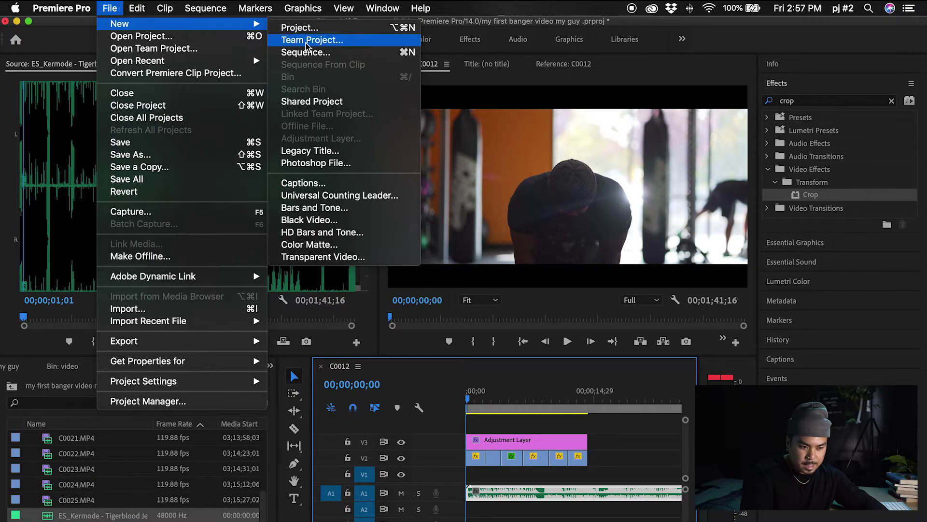
left_click(321, 151)
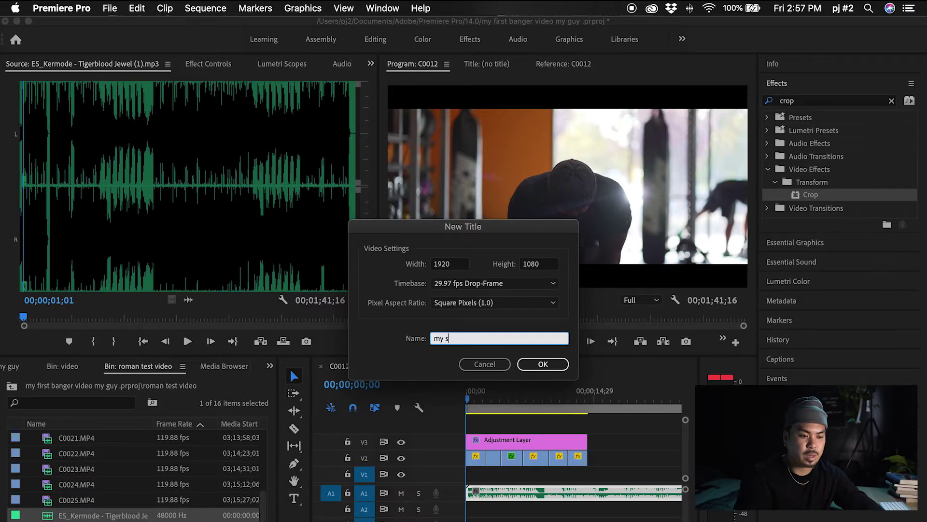
key("Return")
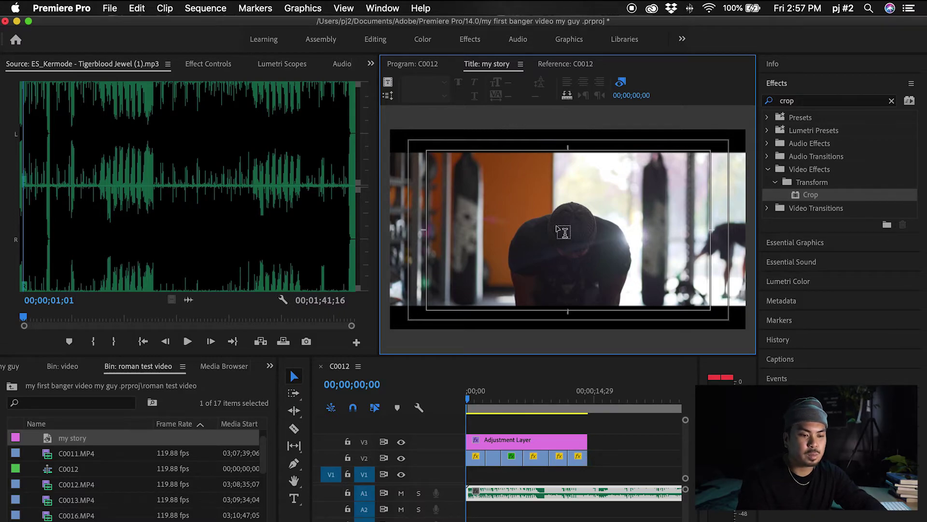
left_click(558, 229)
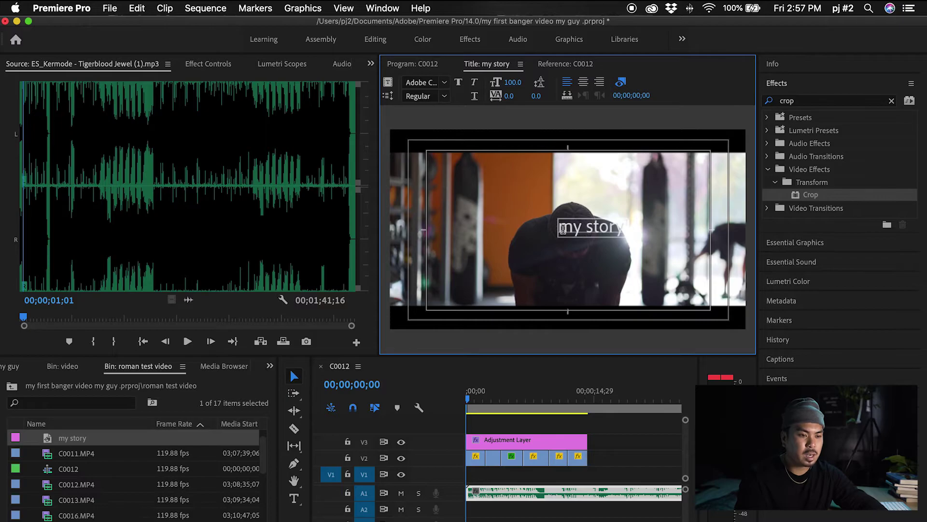
Step: Change the title text's font to Movie Letters and its size to 201
key("super+a")
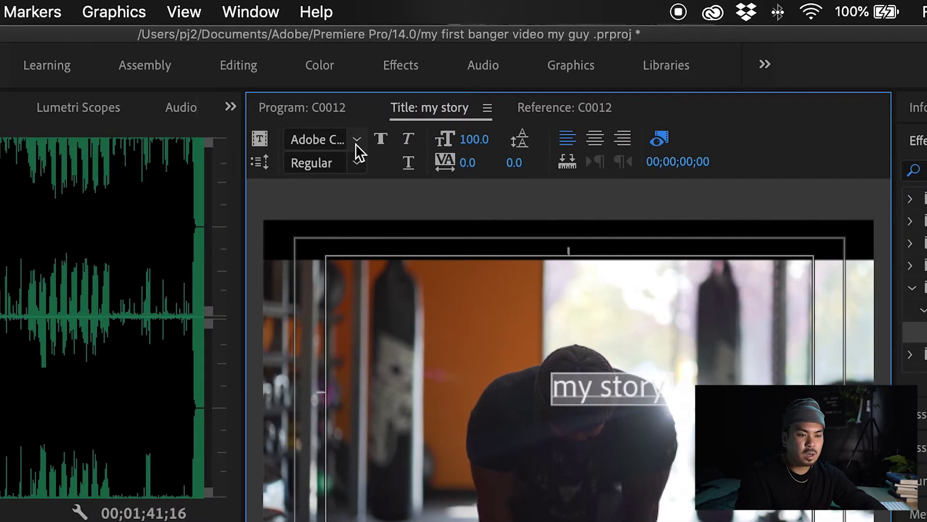
left_click(355, 143)
left_click(356, 143)
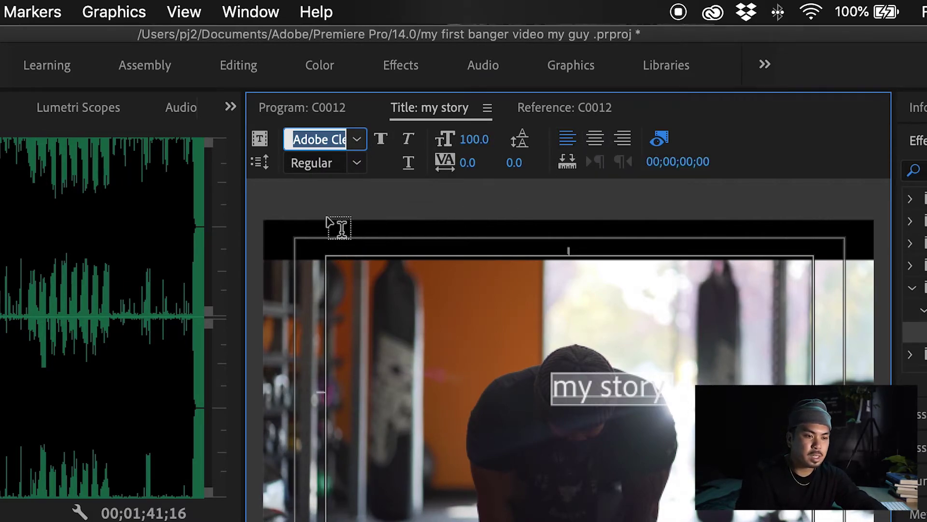
type("Movie Let")
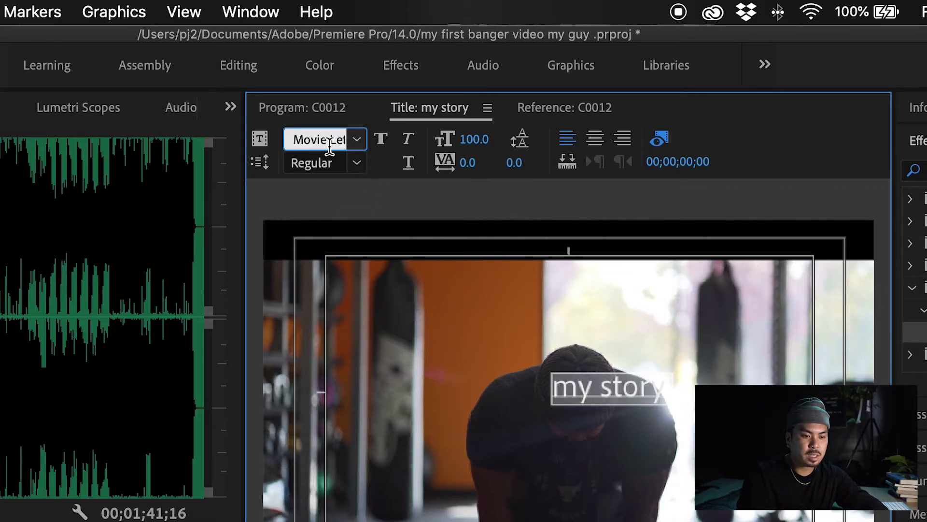
key("Return")
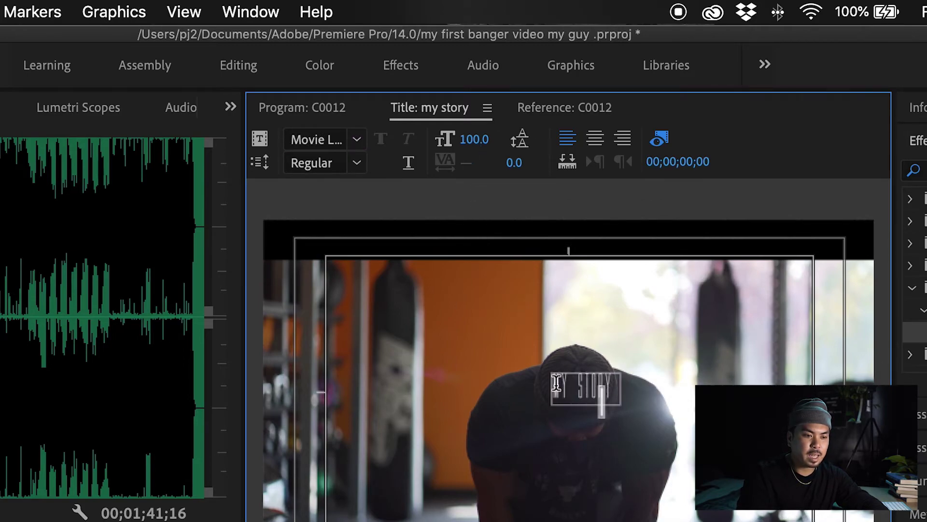
left_click_drag(557, 385, 732, 381)
left_click_drag(474, 139, 523, 139)
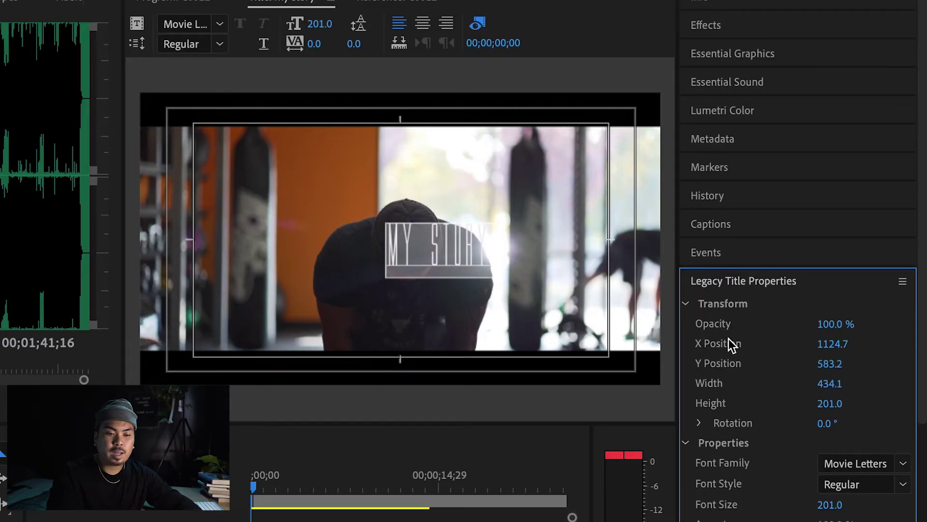
Step: Center the title text vertically and horizontally in the frame with the Legacy Title Actions
left_click(795, 367)
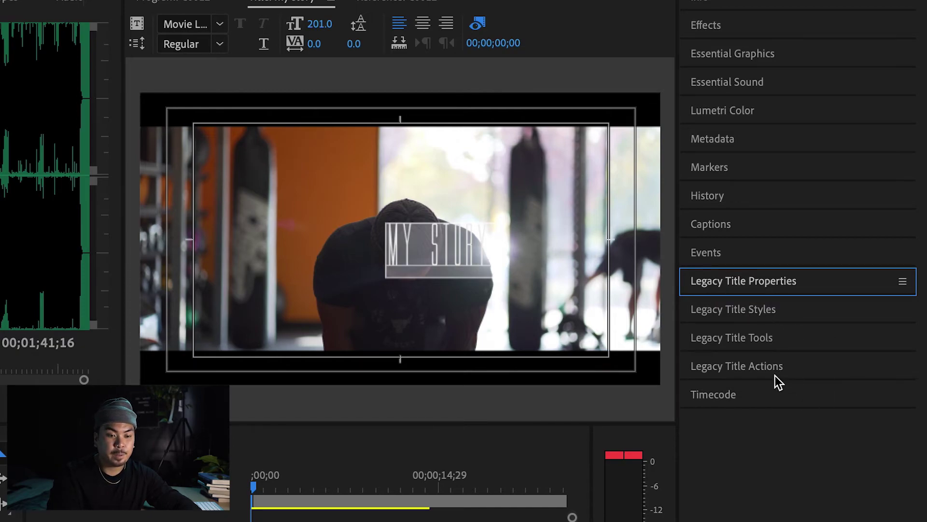
left_click(763, 369)
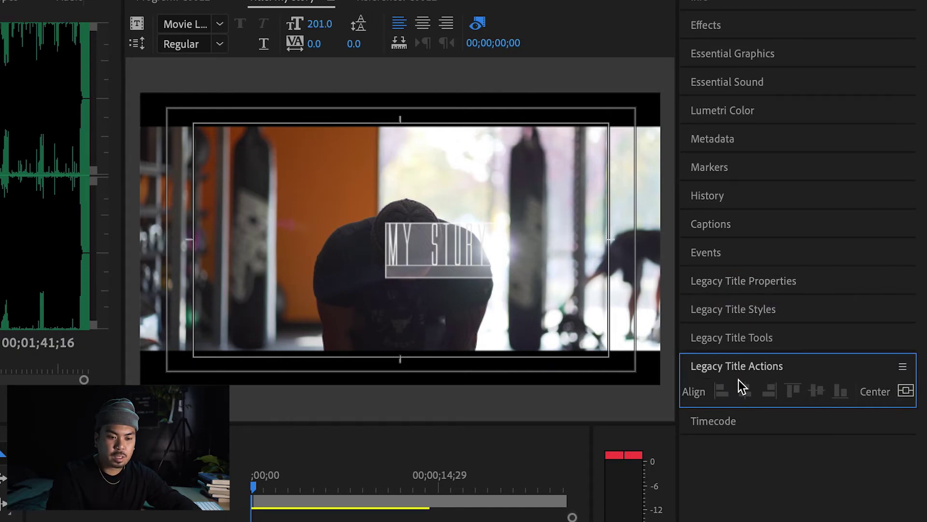
left_click_drag(655, 392, 621, 393)
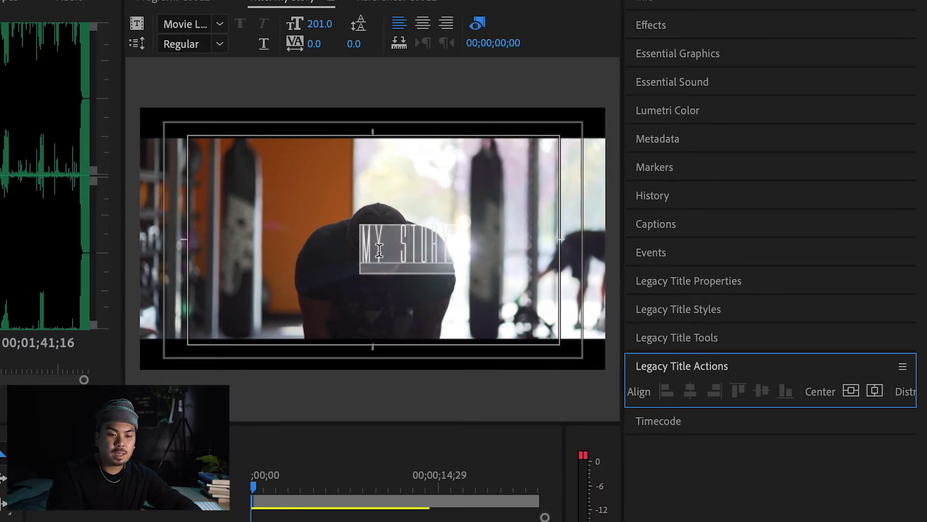
left_click(851, 391)
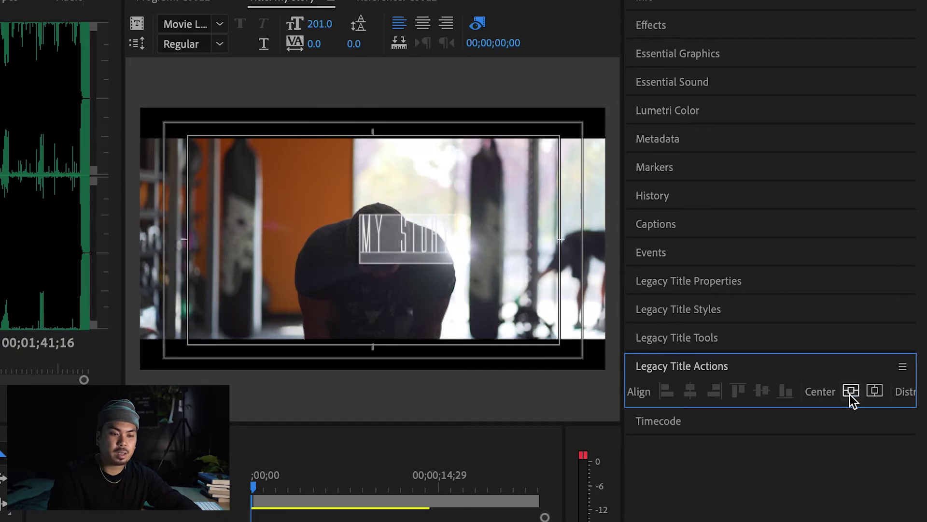
left_click(876, 392)
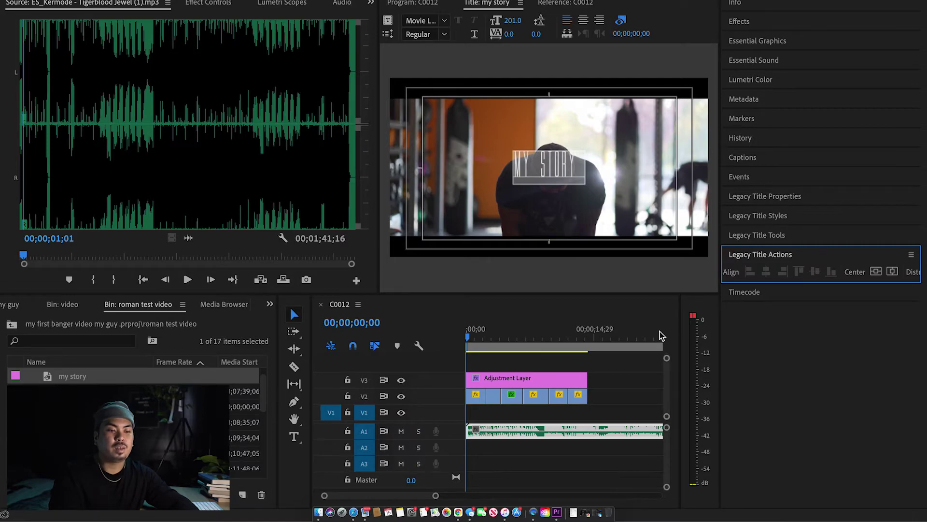
left_click(554, 169)
Step: Place the my story title on V4 above the adjustment layer at the sequence start and play it back
left_click_drag(482, 337, 447, 347)
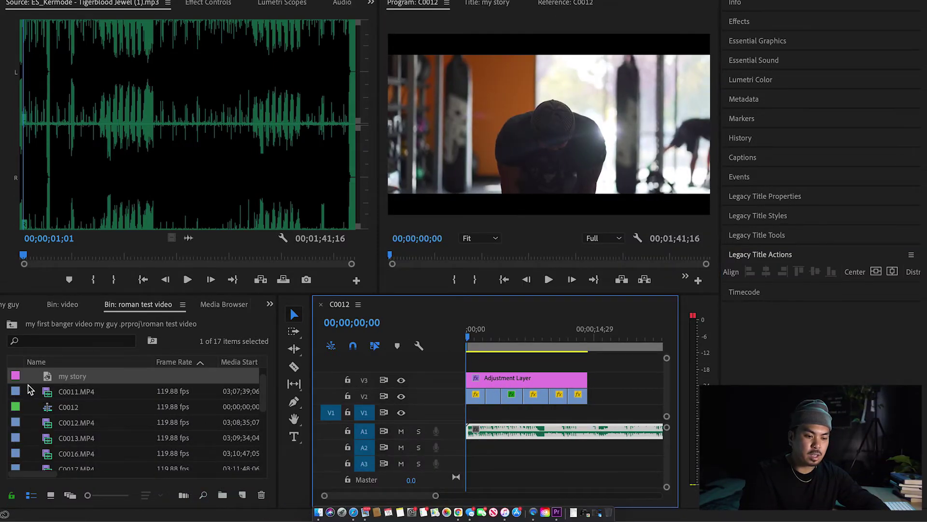
left_click_drag(46, 378, 432, 369)
left_click_drag(497, 335, 448, 337)
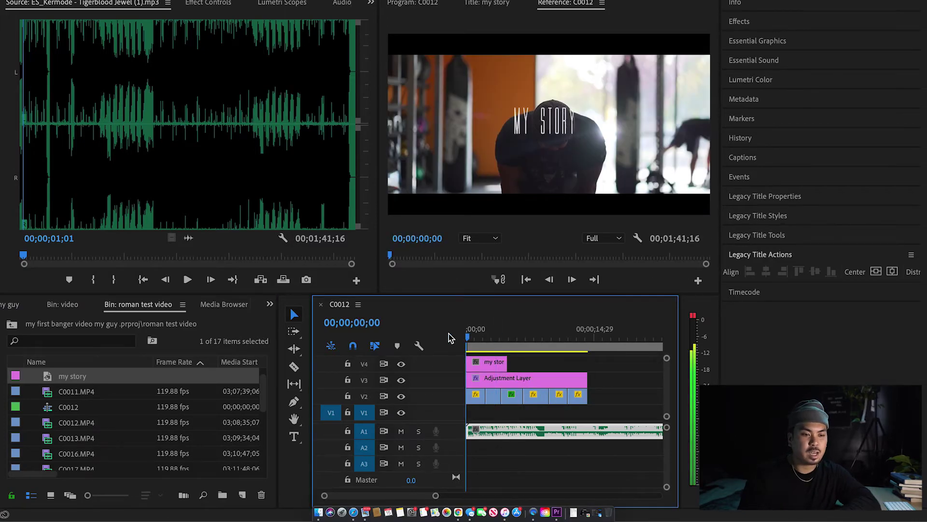
key("space")
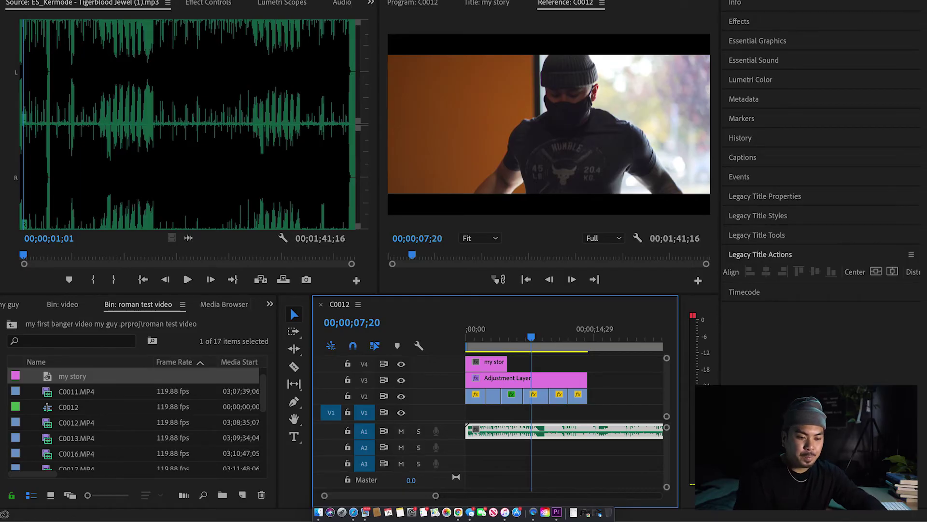
Step: Shorten the sequence's work area so that it ends with the last video clip
key("minus")
key("minus")
key("minus")
left_click_drag(570, 431, 572, 430)
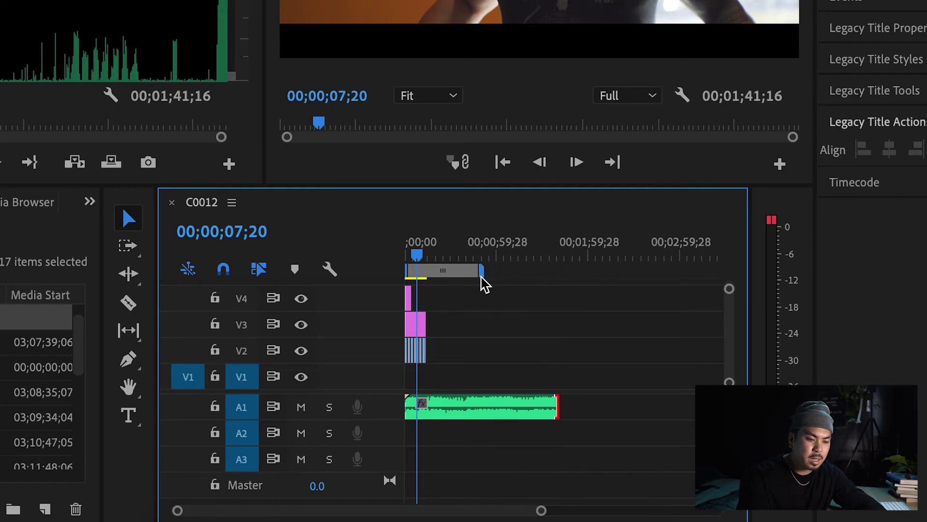
key("equal")
key("equal")
key("equal")
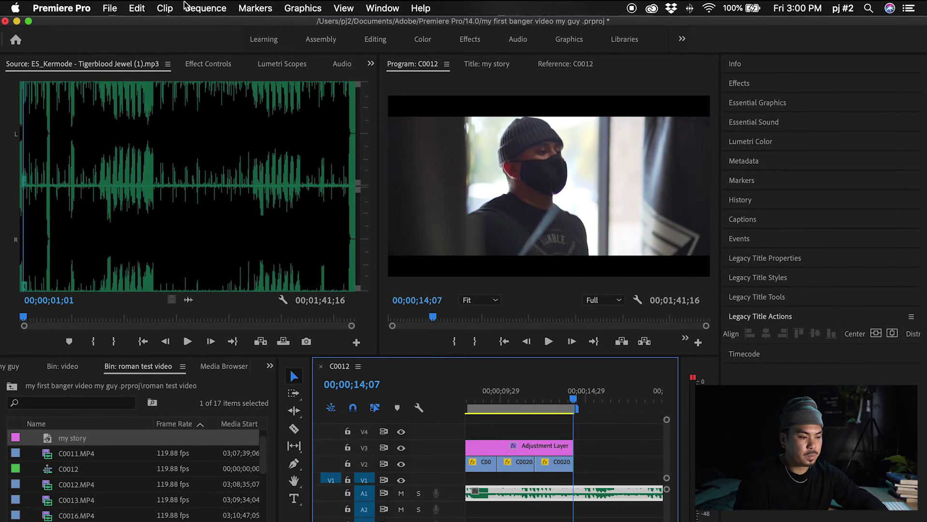
Step: Open the media export settings for the C0012 sequence
left_click(109, 8)
mouse_move(145, 344)
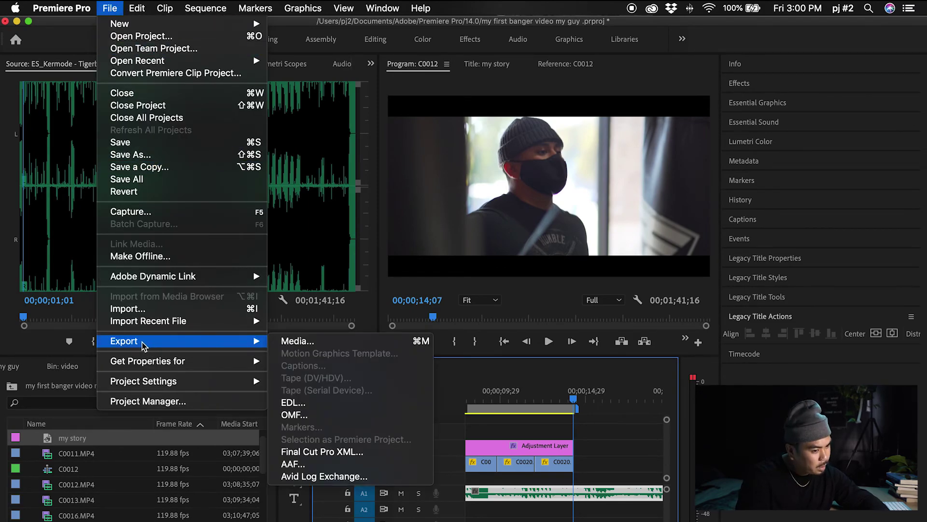
left_click(335, 343)
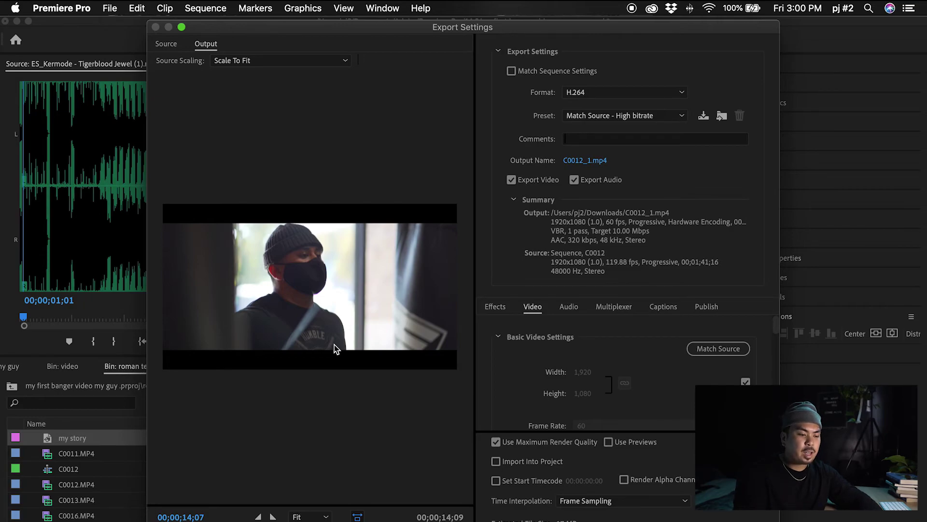
mouse_move(196, 481)
left_mouse_down()
mouse_move(159, 482)
mouse_move(197, 484)
left_mouse_up()
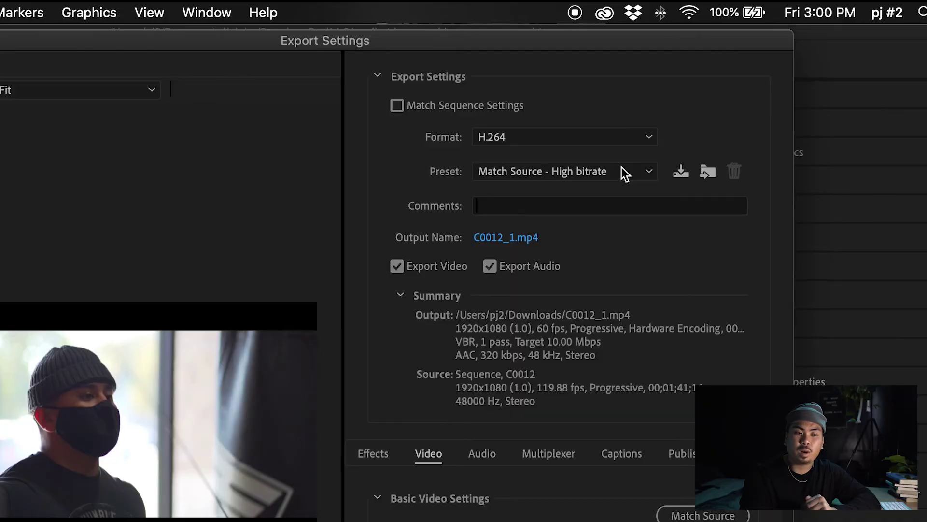
Step: Choose the YouTube 1080p Full HD export preset and enable Use Maximum Render Quality
left_click(622, 171)
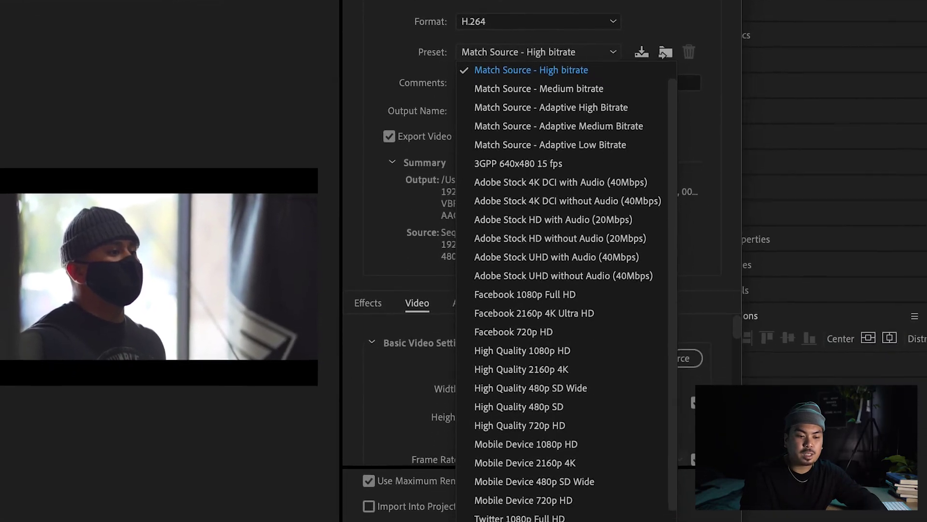
scroll(512, 512, "down", 3)
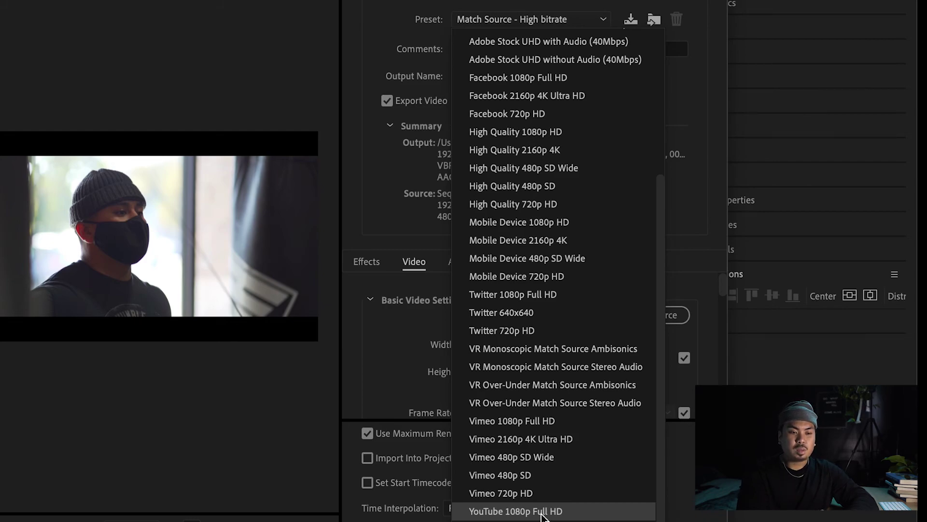
left_click(522, 512)
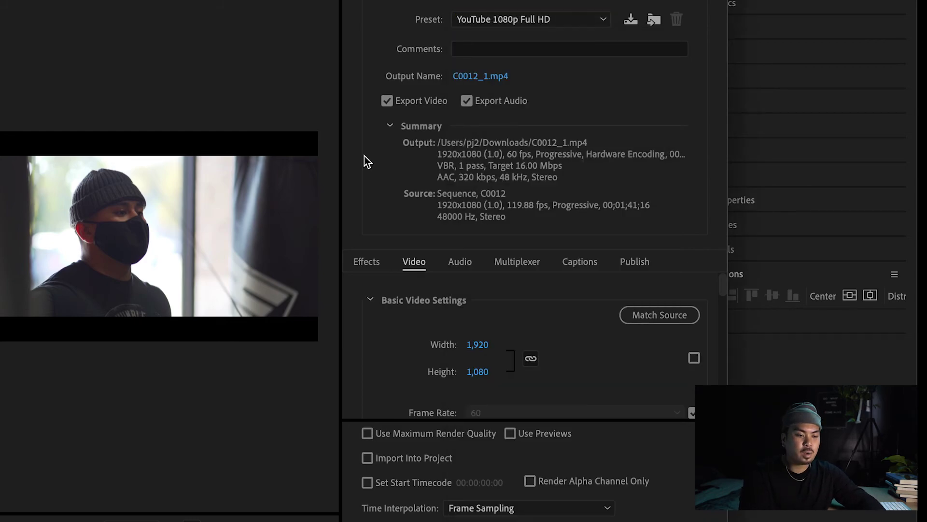
left_click(373, 436)
scroll(379, 330, "down", 10)
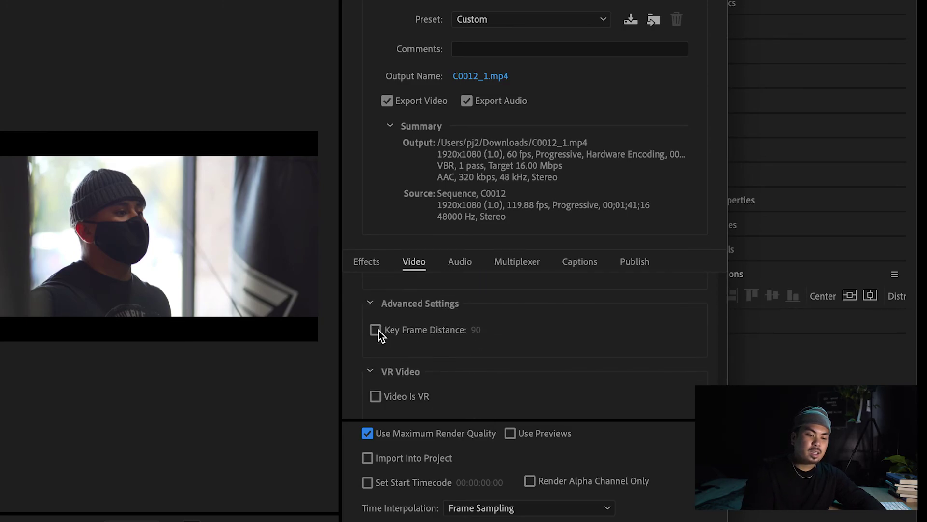
scroll(378, 330, "up", 5)
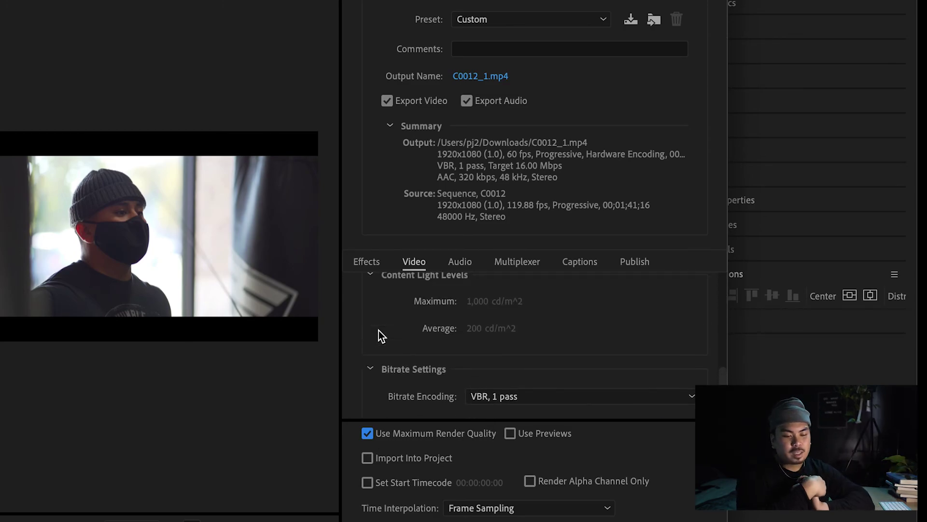